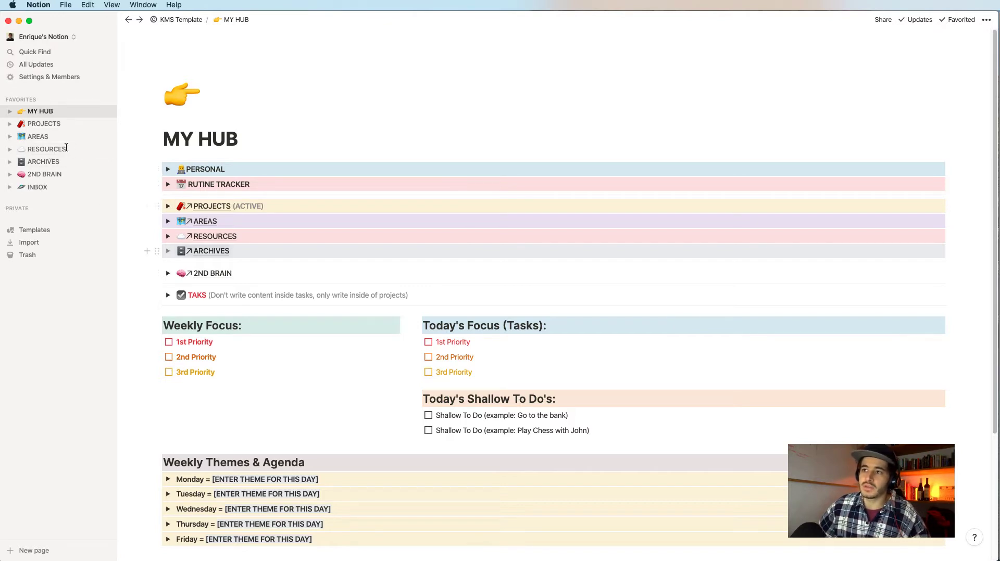
Step: Go to the Projects page from the hub and open the active project RLL: BlogPost: 10
left_click(168, 237)
left_click(168, 238)
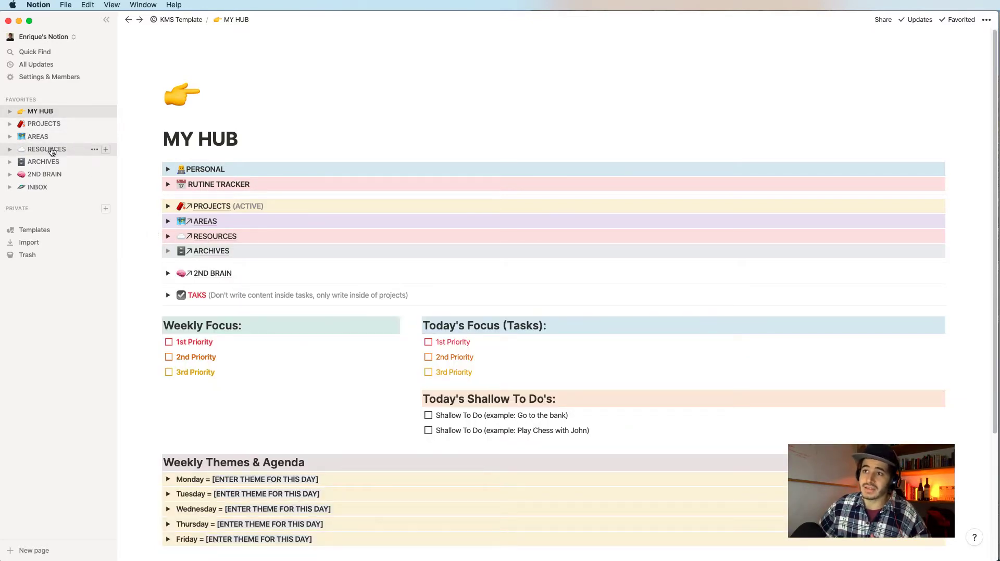
left_click(212, 207)
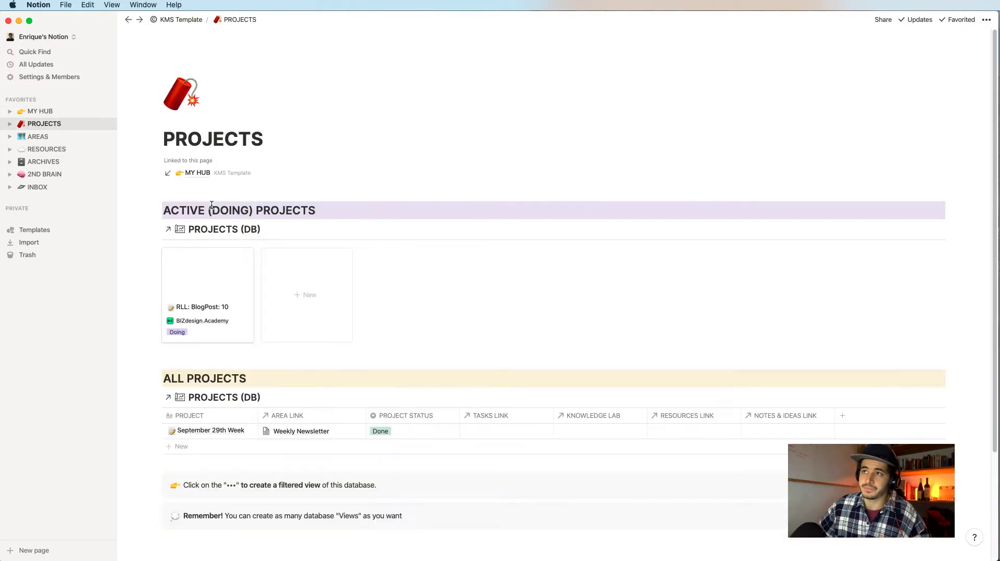
left_click(201, 286)
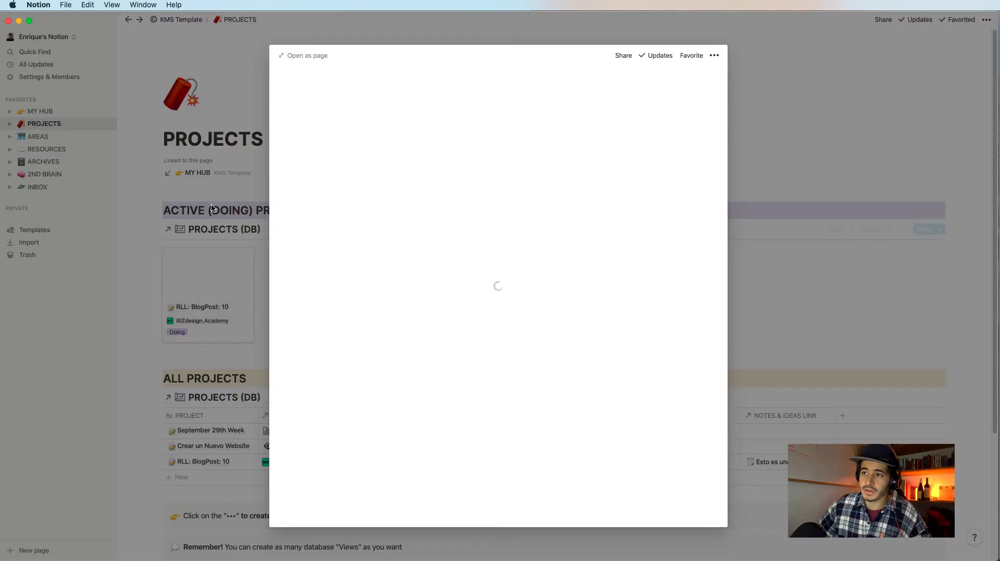
Step: Examine the project's content sections, including its related resources, and close the project
scroll(383, 449, "down", 5)
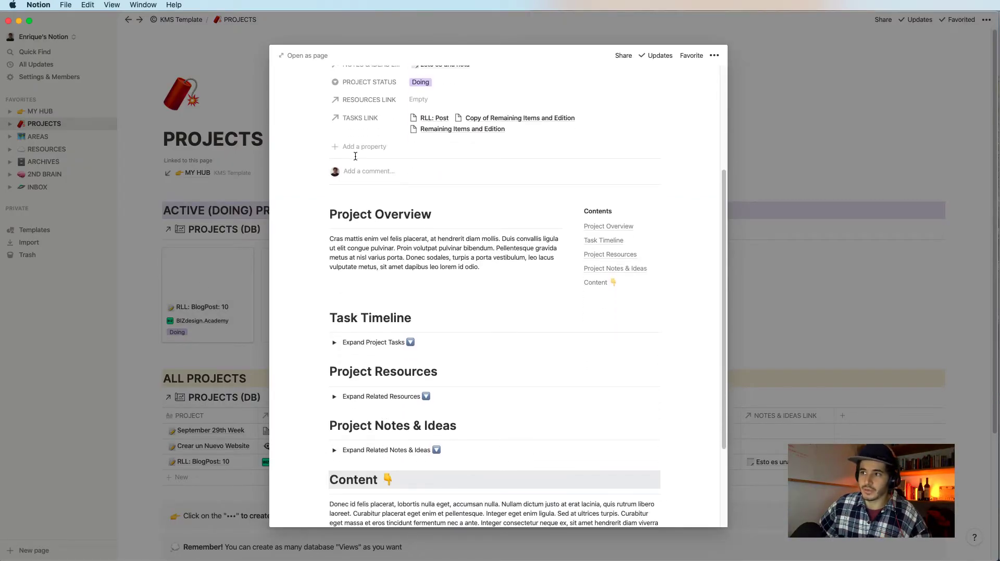
scroll(356, 158, "down", 1)
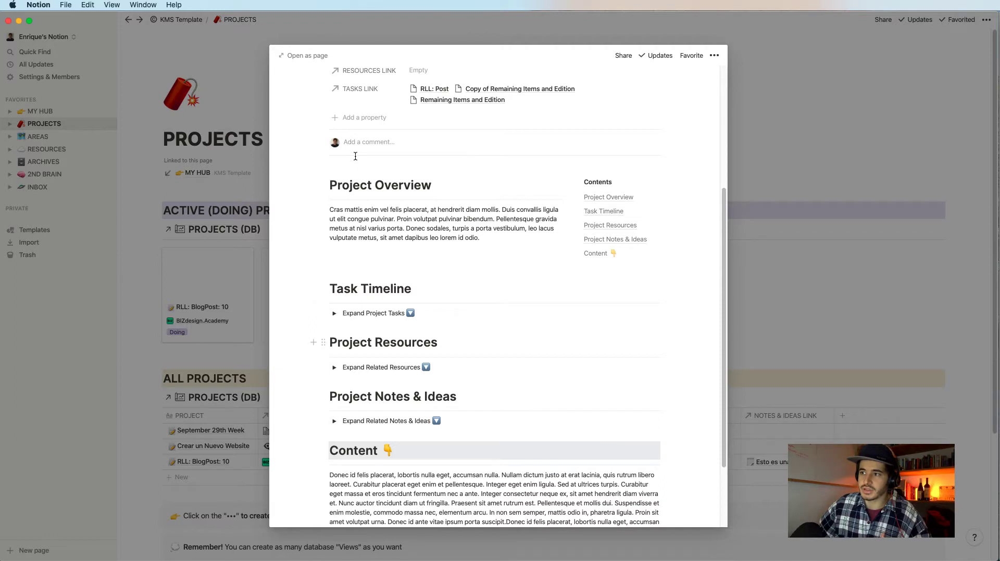
left_click(334, 368)
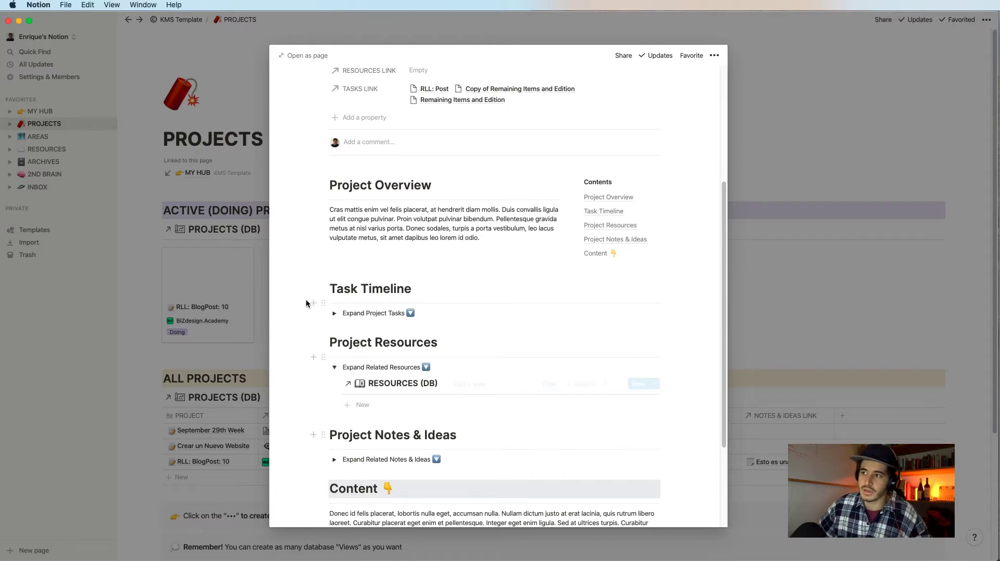
left_click(335, 368)
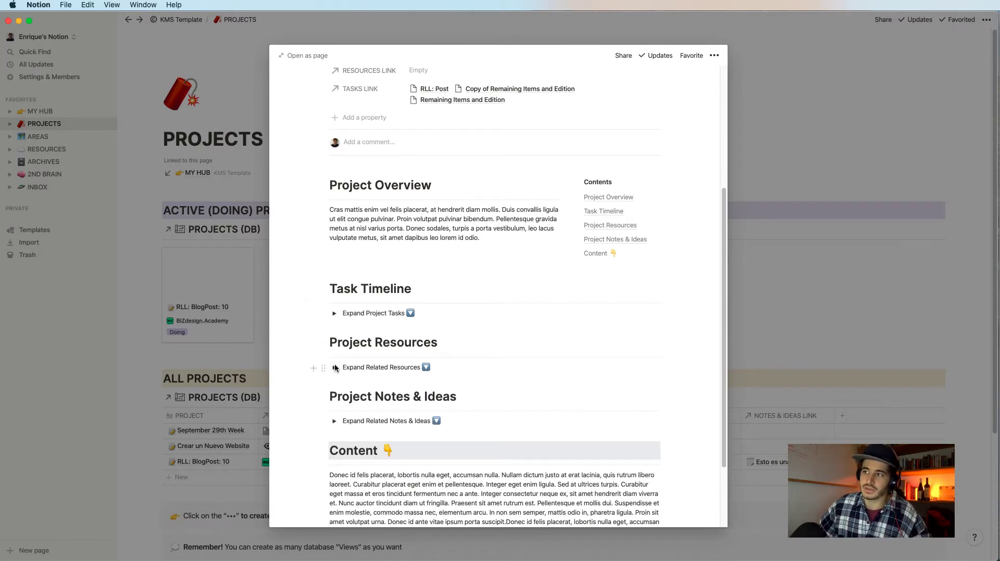
scroll(343, 323, "up", 5)
key("Escape")
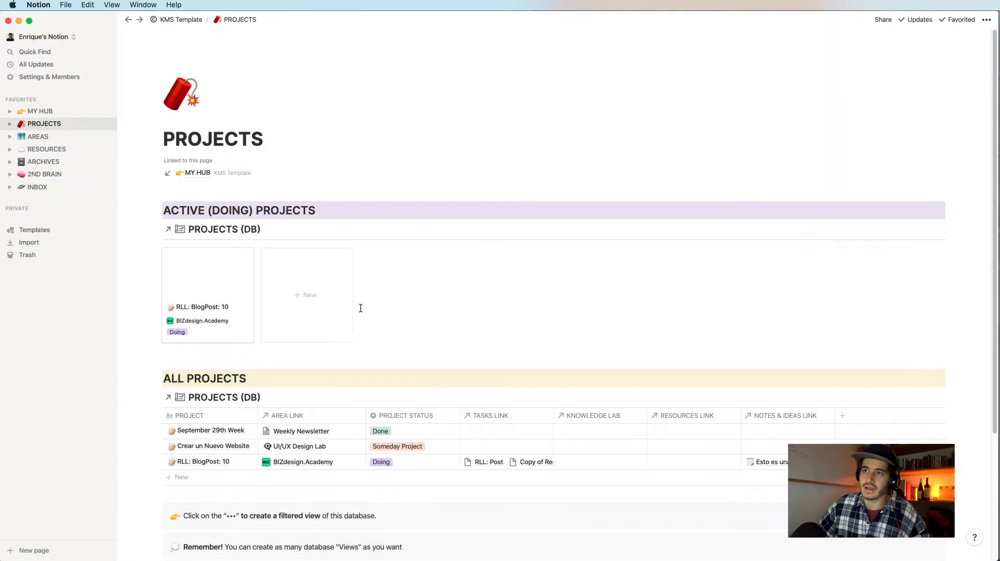
Step: Open the Resources page and examine the database's entries and columns, including the area link choices for the course example
left_click(61, 150)
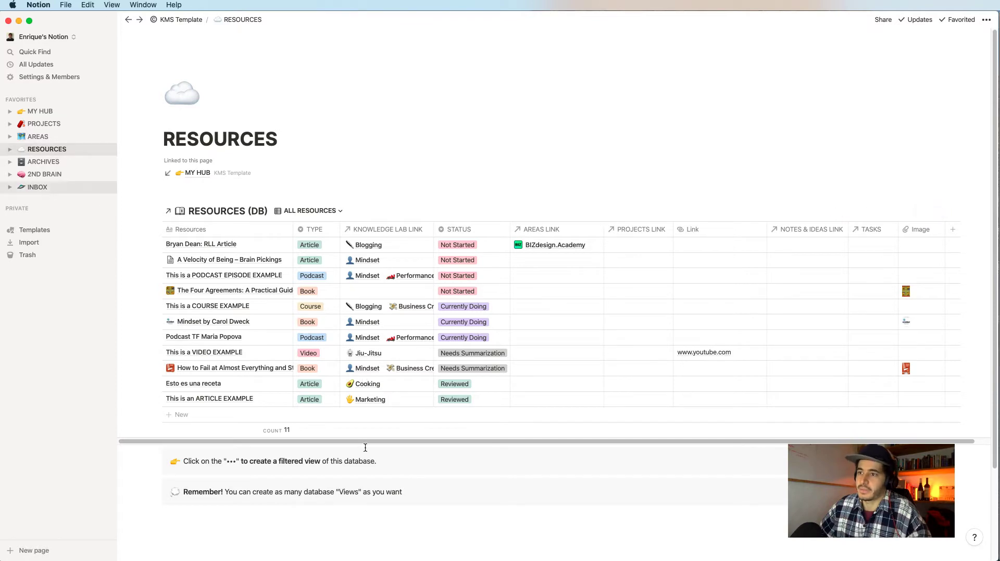
scroll(365, 448, "down", 3)
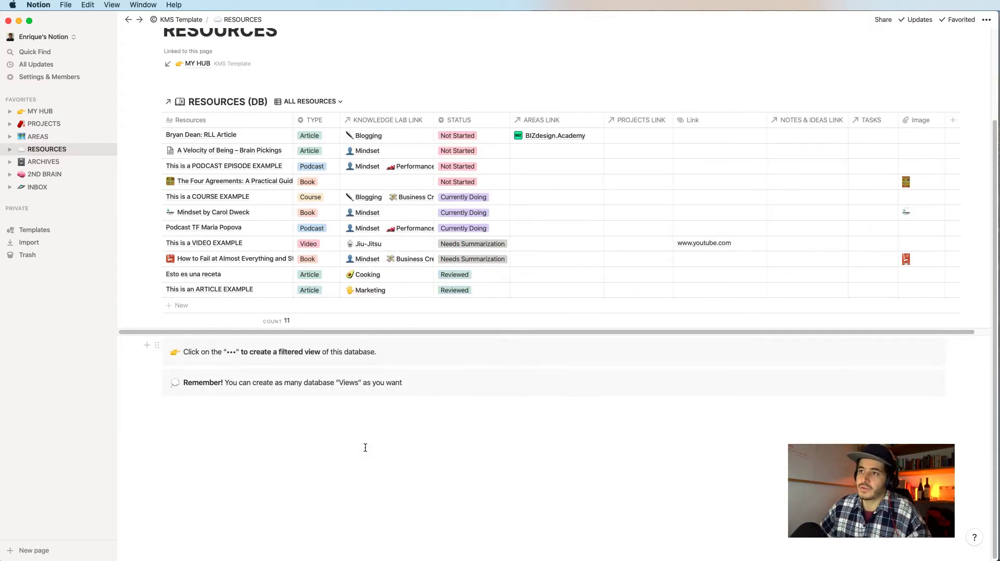
scroll(311, 440, "up", 3)
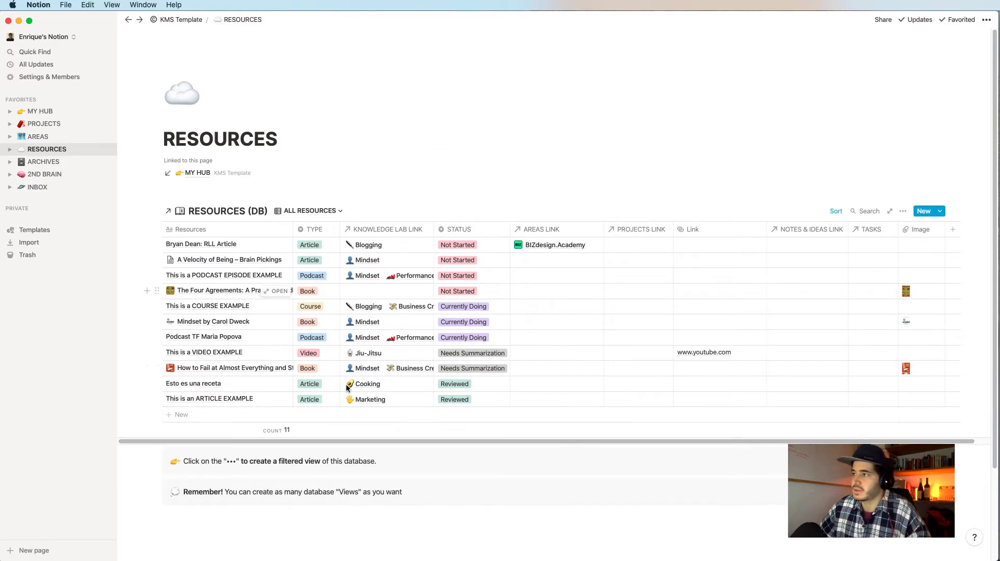
scroll(641, 291, "right", 1)
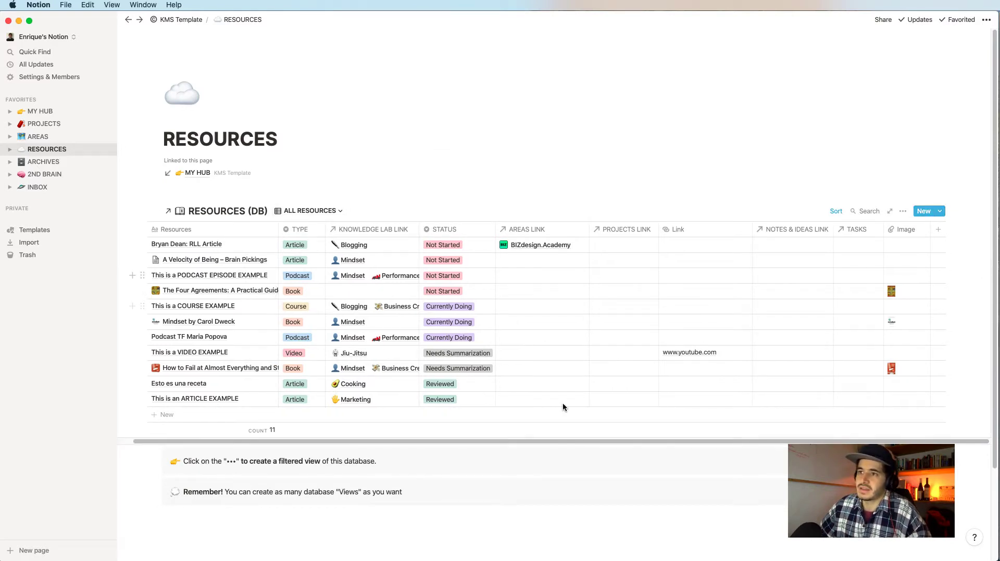
left_click_drag(383, 384, 562, 406)
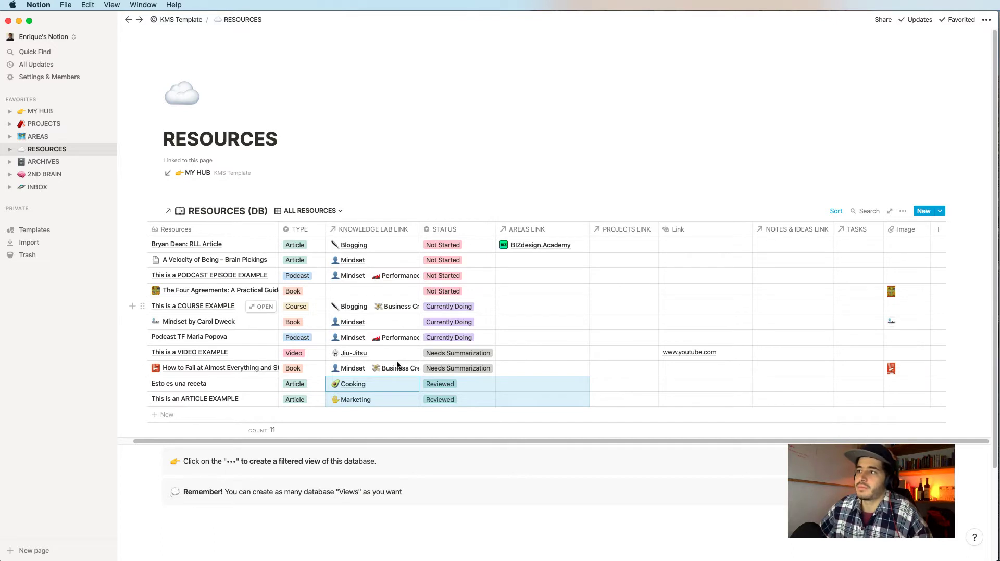
left_click(559, 311)
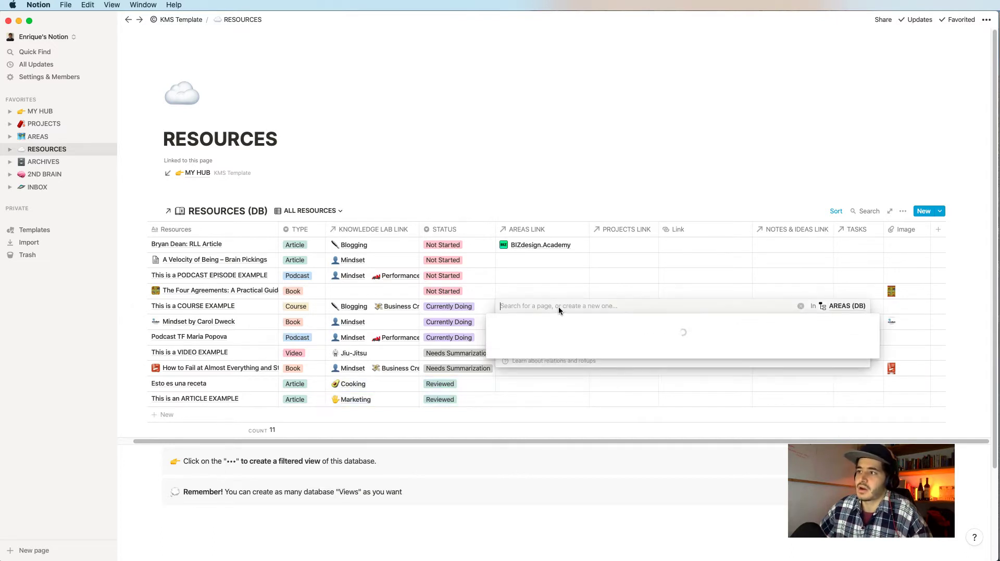
key("Escape")
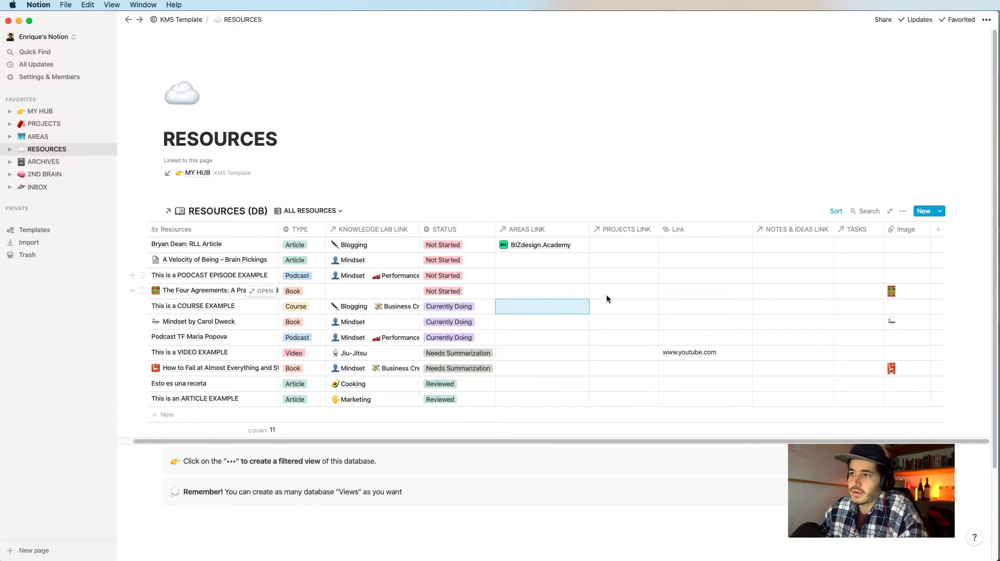
Step: Open the resource The Four Agreements, create a new type option named Tool and assign it
left_click(270, 293)
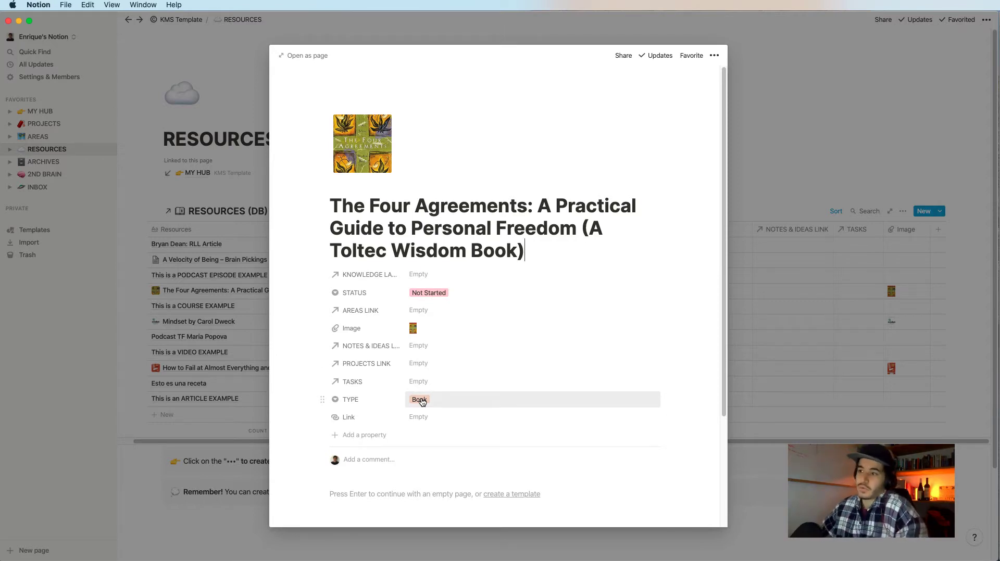
left_click(421, 400)
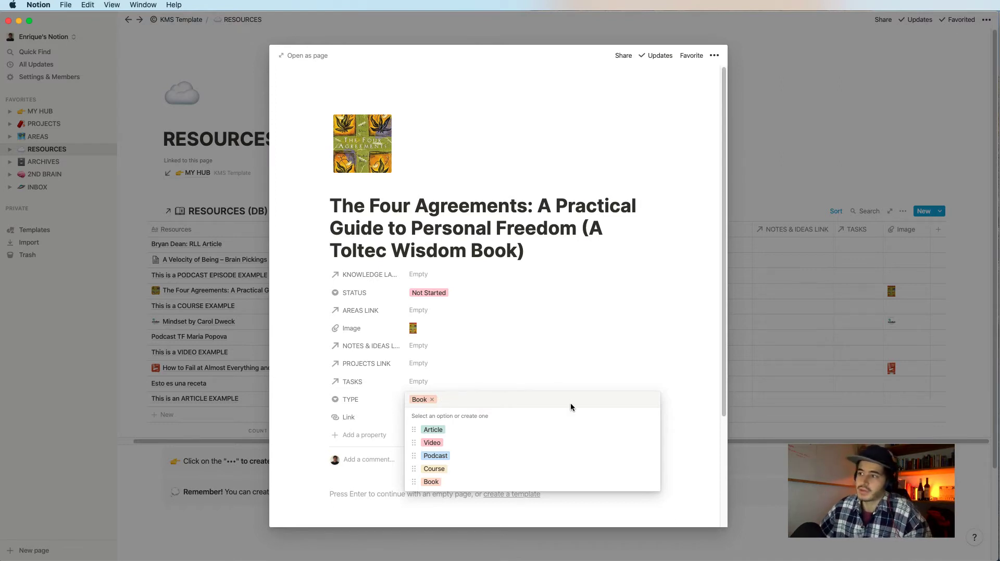
type("Tool")
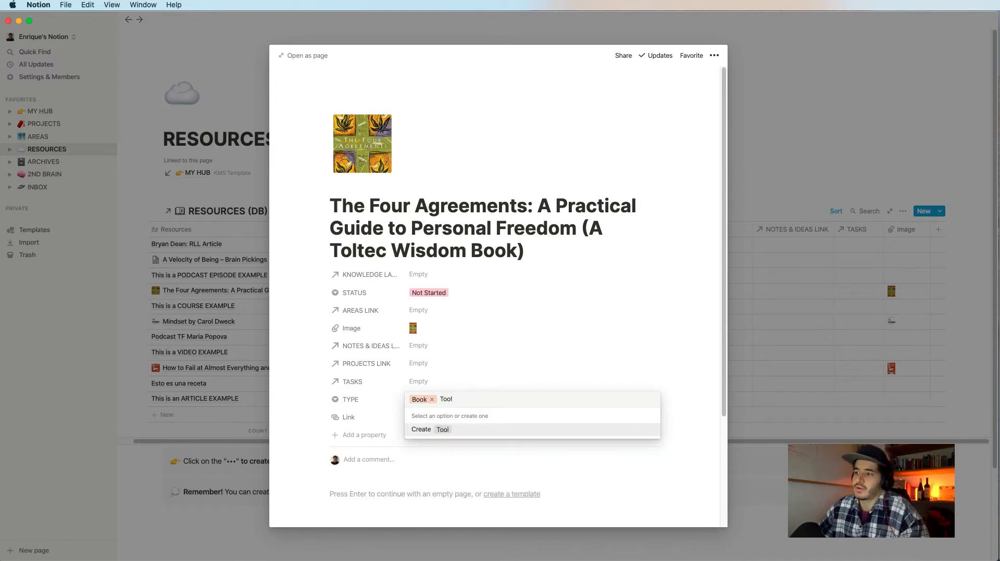
left_click(480, 429)
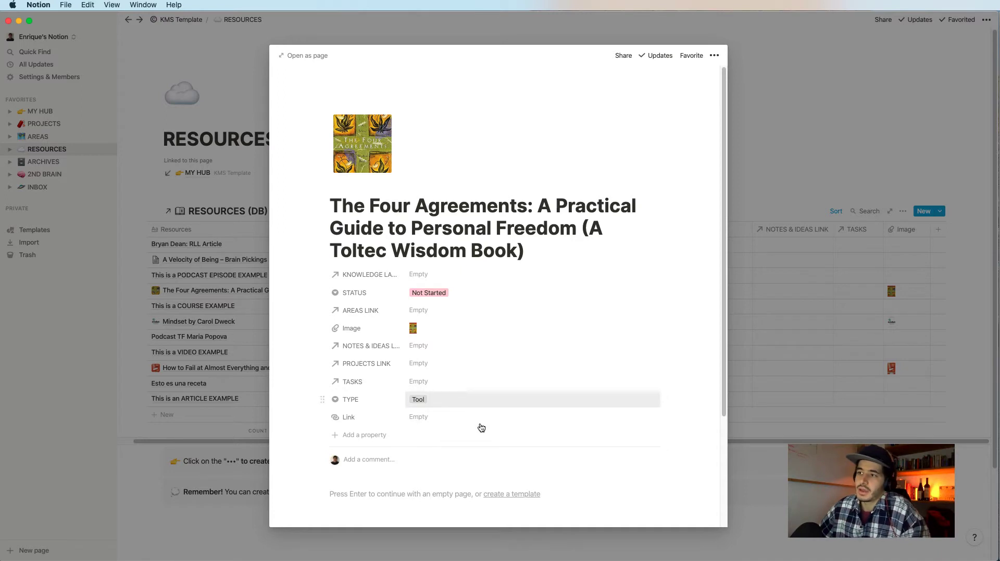
Step: Set the type of The Four Agreements back to Book and return to the Resources database
left_click(418, 400)
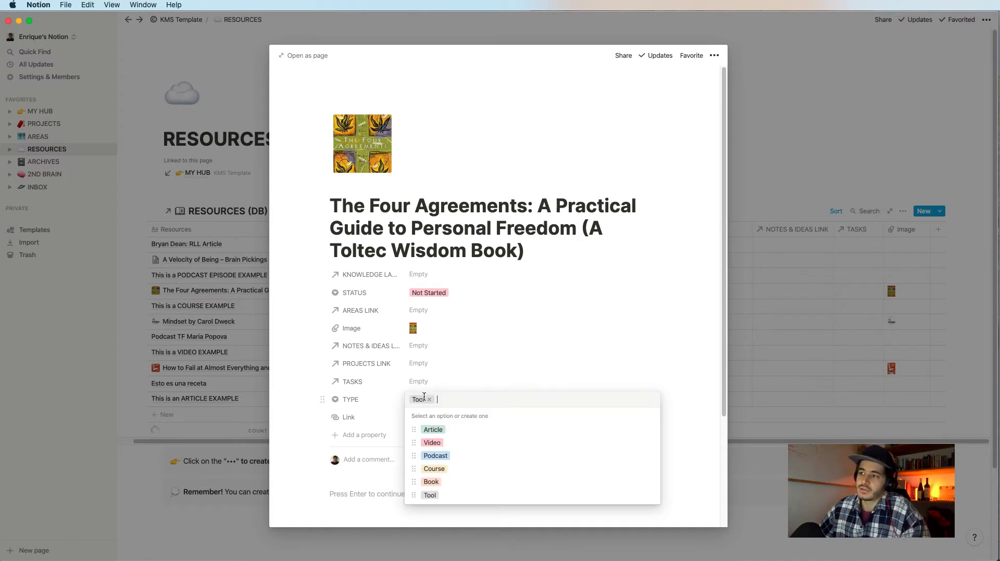
left_click(433, 483)
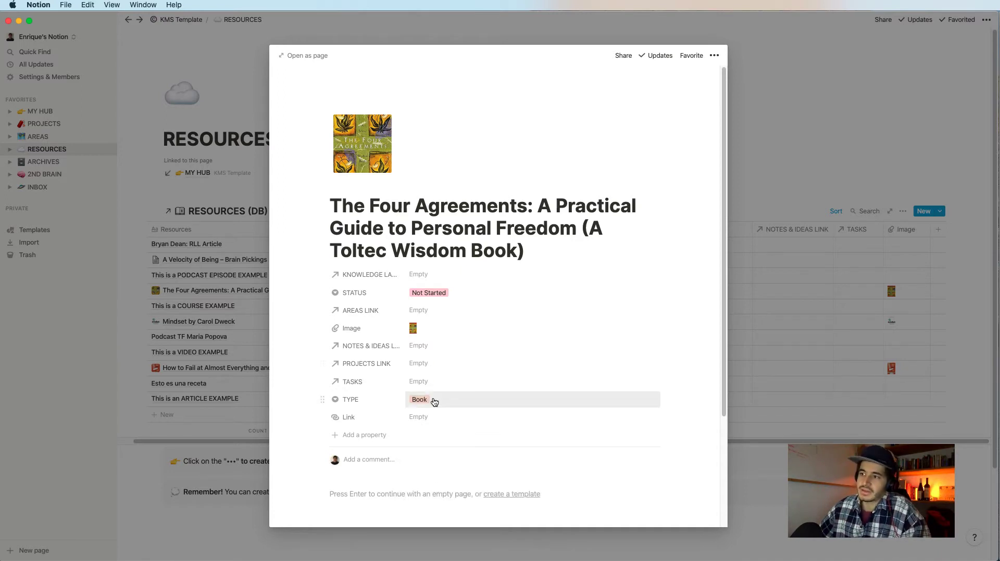
left_click(230, 351)
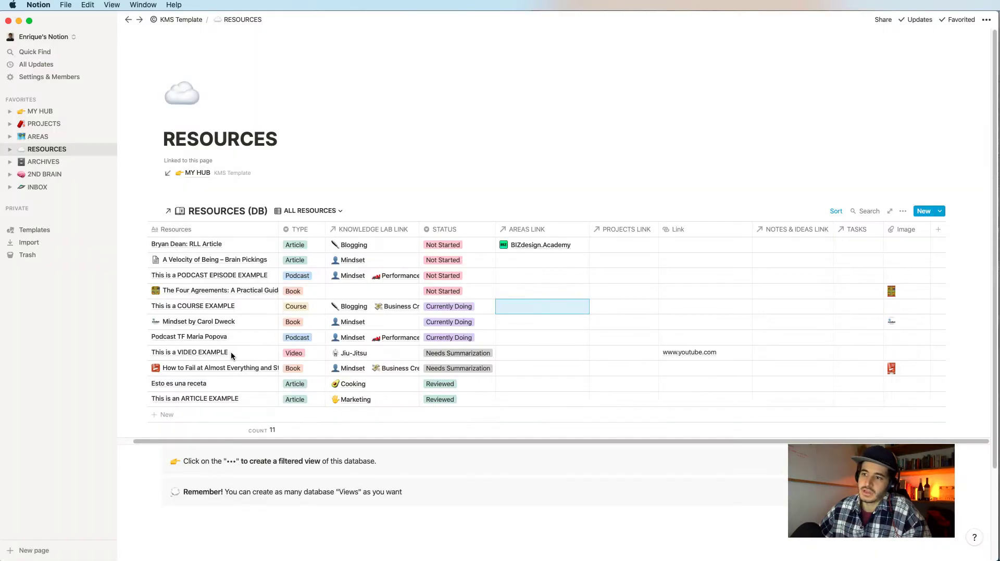
Step: Add a new resource named Sendfox.com to the Resources database and set its type to Tool
left_click(175, 415)
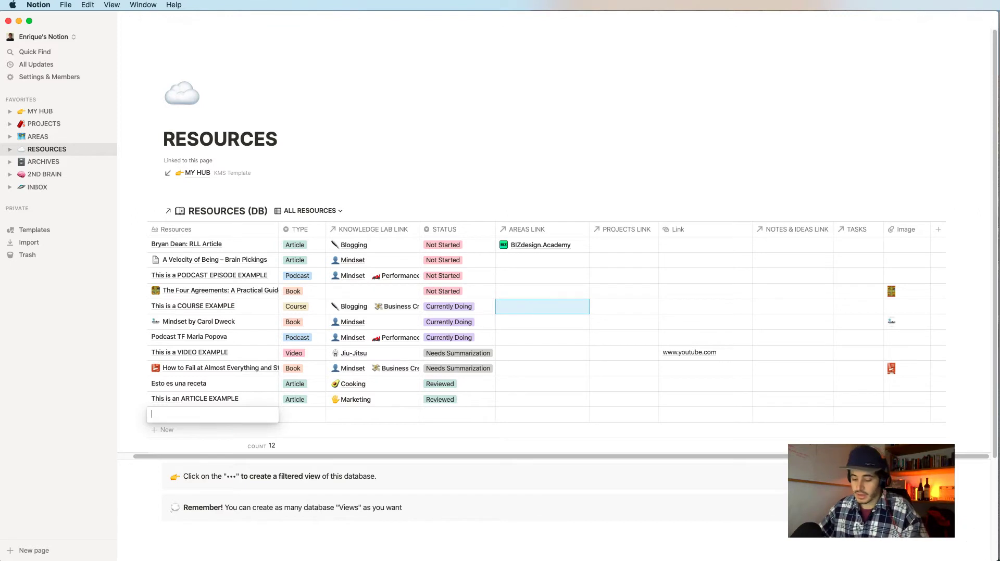
type("Sendfoc")
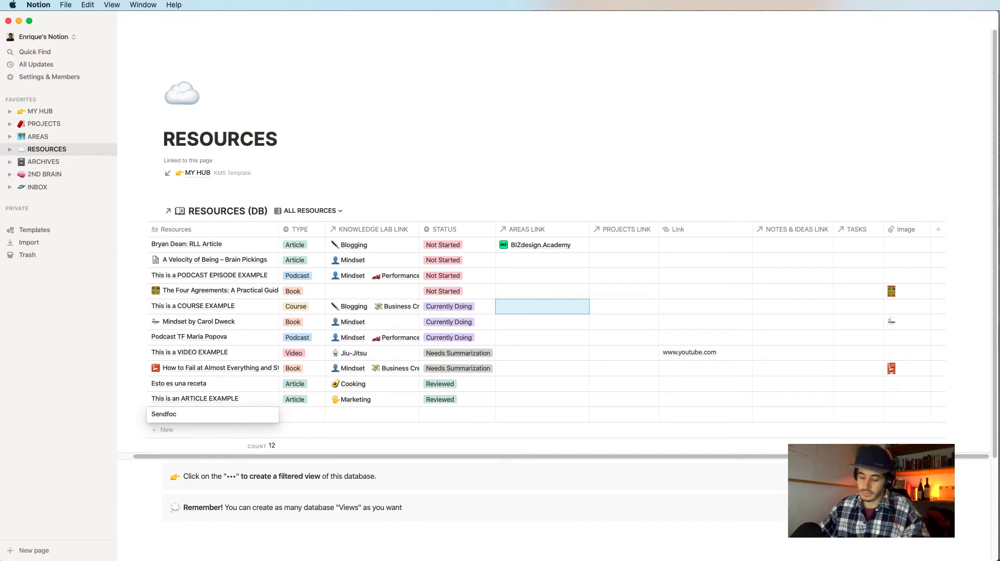
key("BackSpace")
type("x.com")
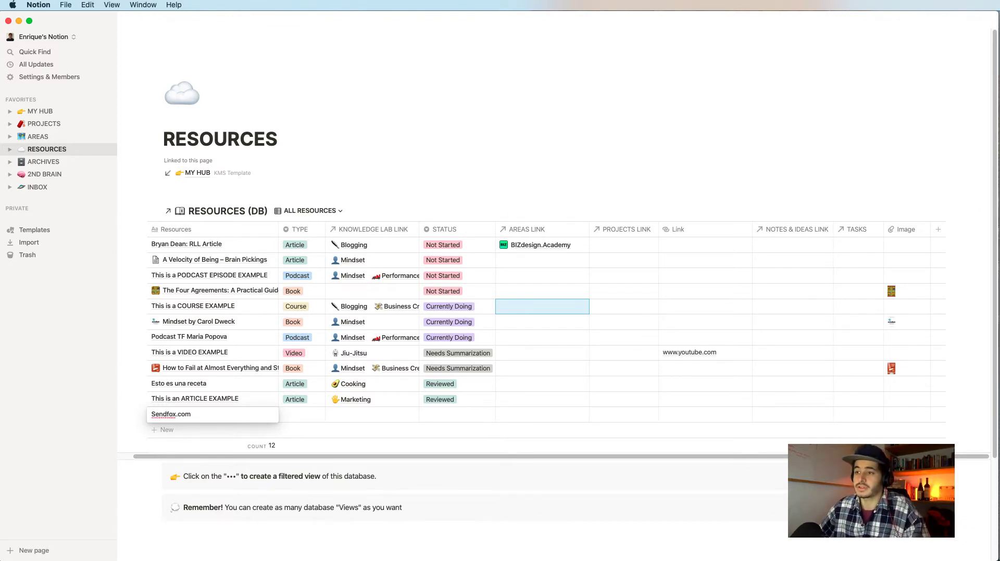
key("Escape")
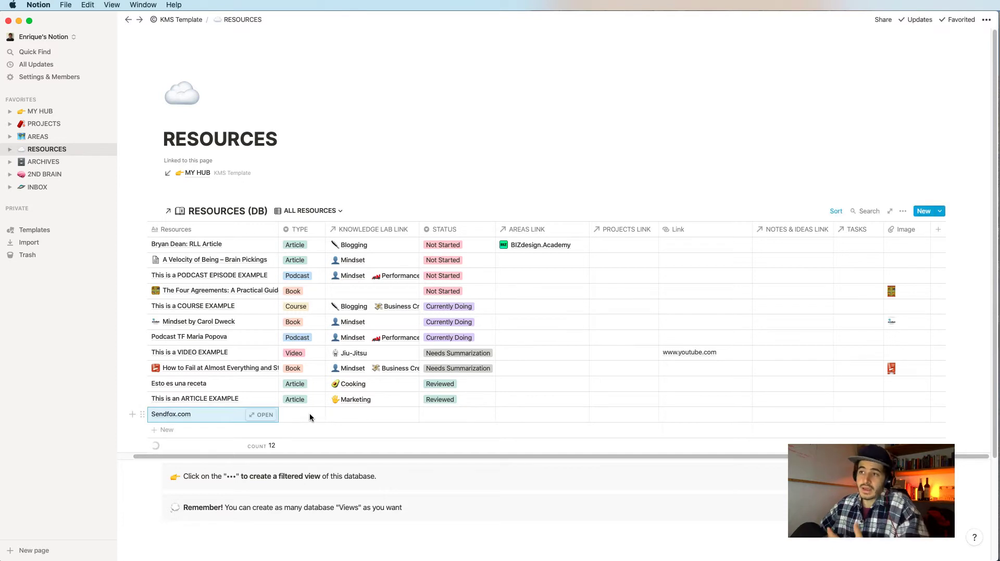
left_click(309, 416)
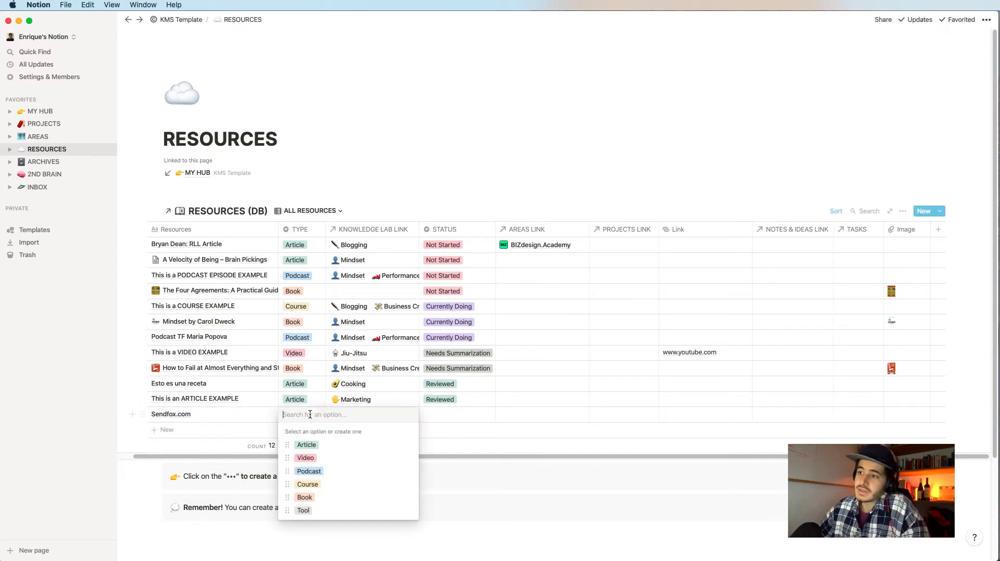
left_click(303, 512)
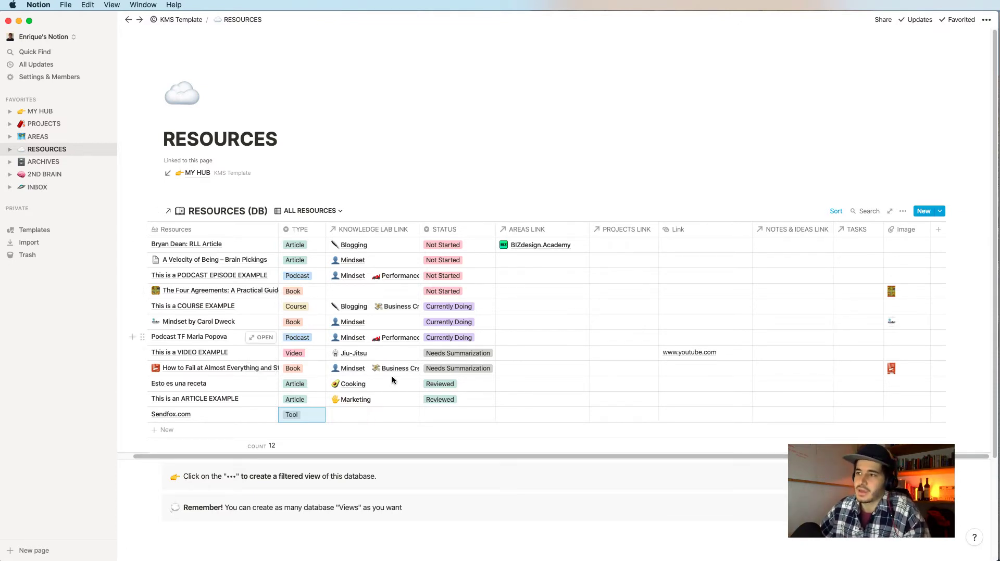
Step: Link Sendfox.com to the Business Creation and Marketing pages in the Knowledge Lab and set its status to Not Started
left_click(364, 414)
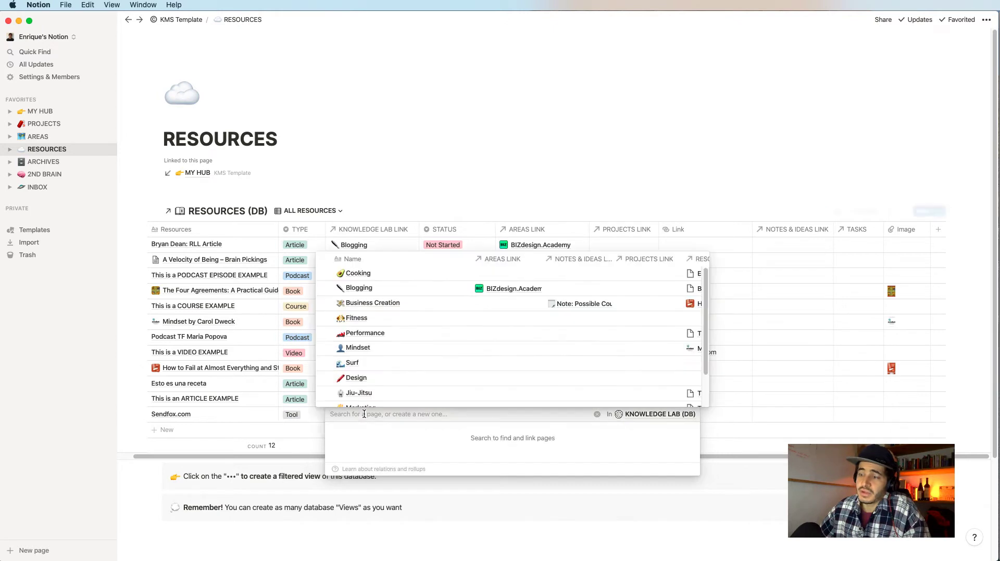
scroll(363, 340, "down", 1)
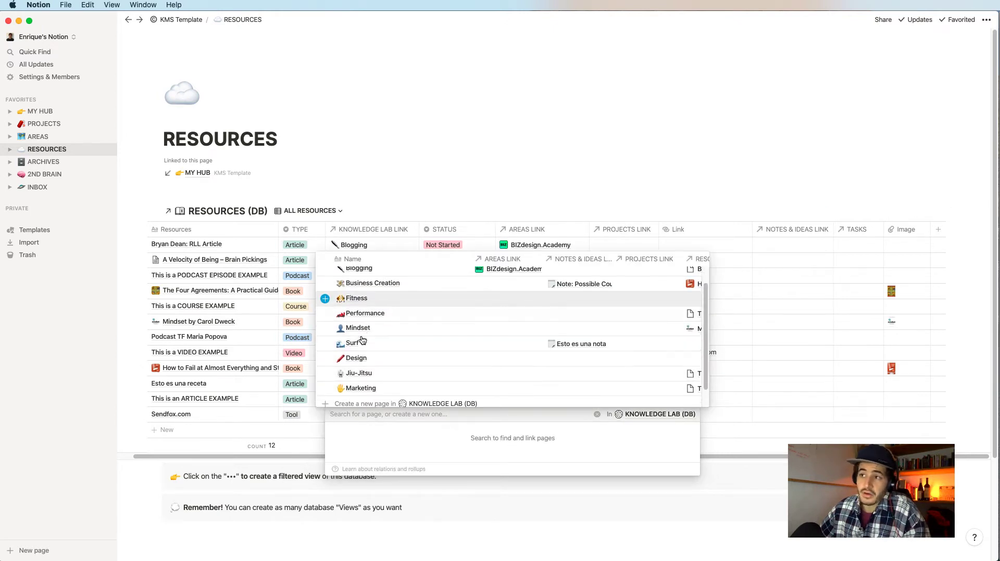
scroll(360, 302, "up", 1)
left_click(326, 306)
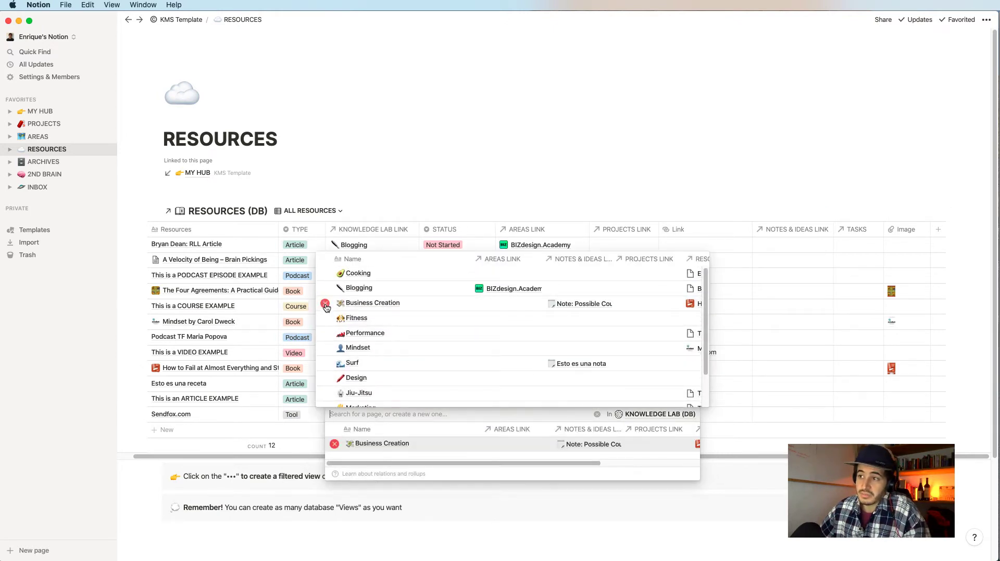
scroll(368, 376, "down", 2)
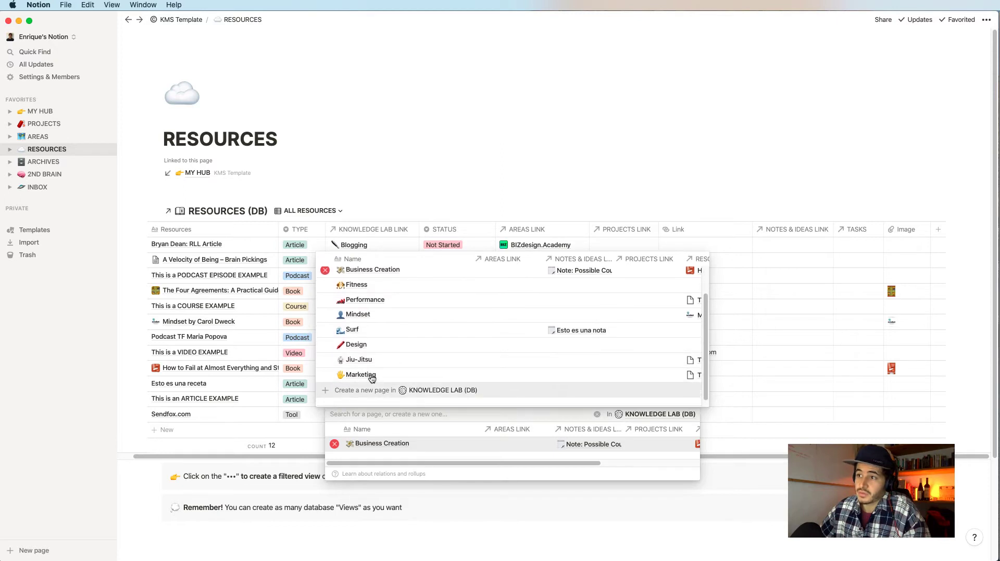
left_click(326, 376)
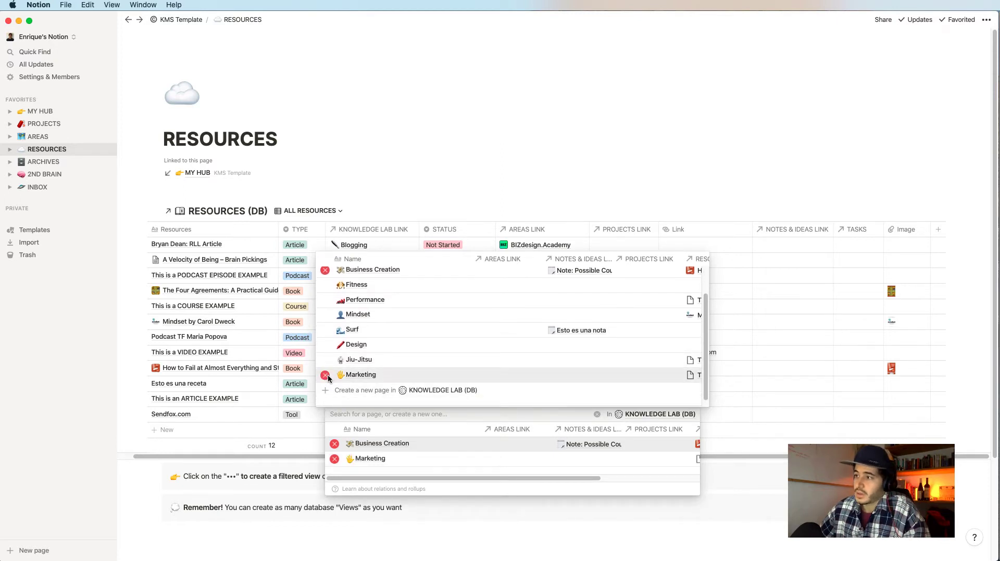
left_click(774, 443)
left_click(452, 416)
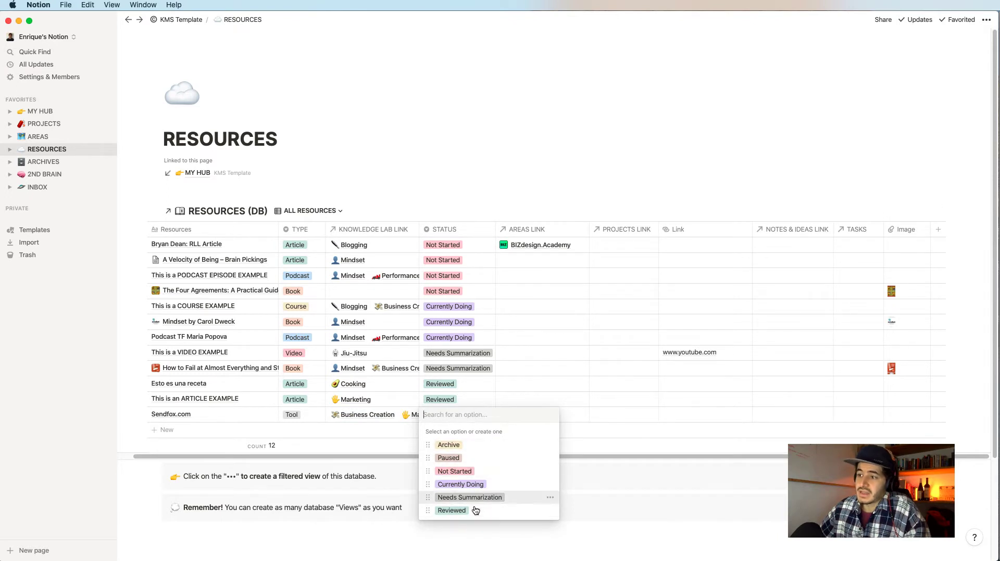
left_click(455, 472)
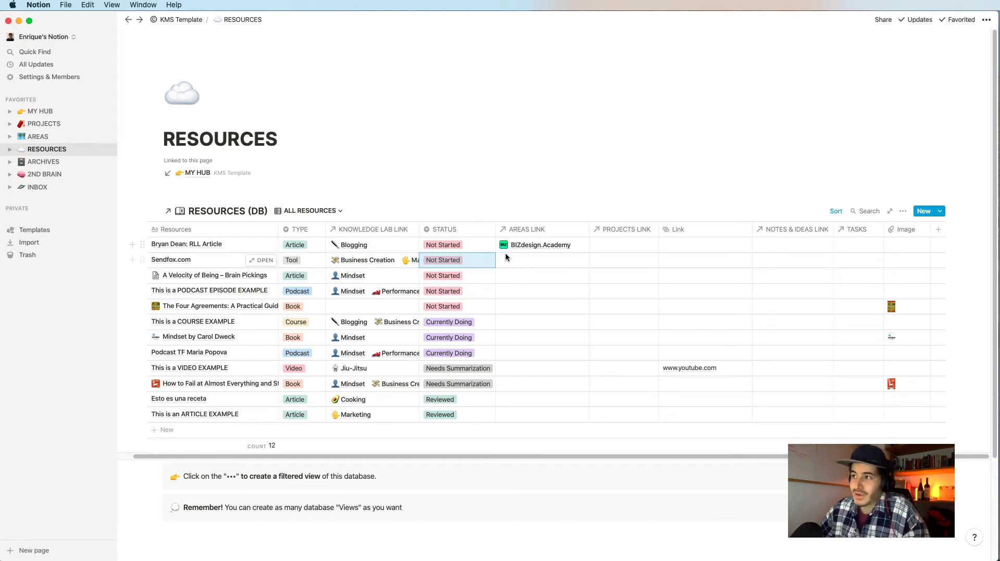
Step: Link Sendfox.com to the area Your Business Idea and to the project September 29th Week
left_click(533, 262)
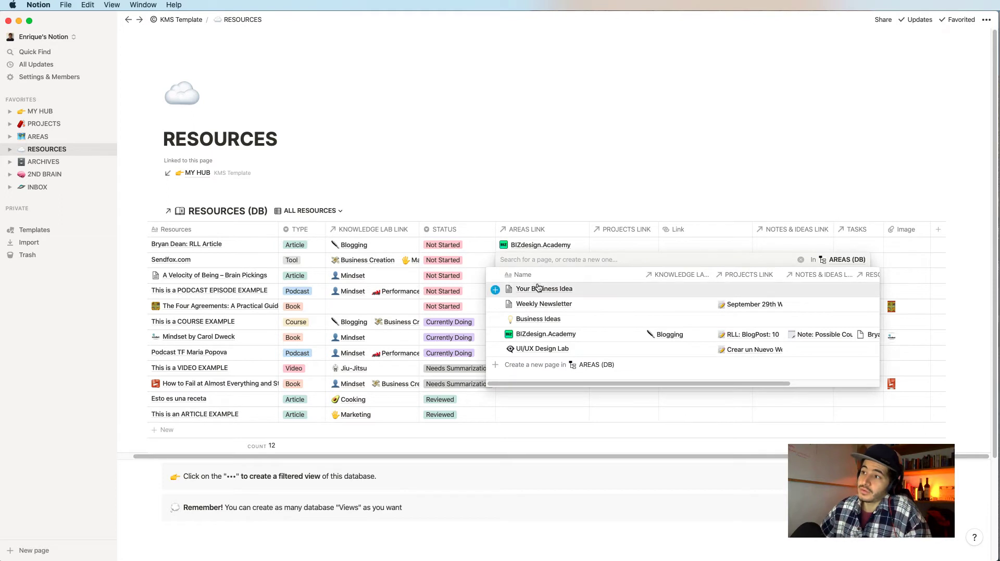
left_click(495, 291)
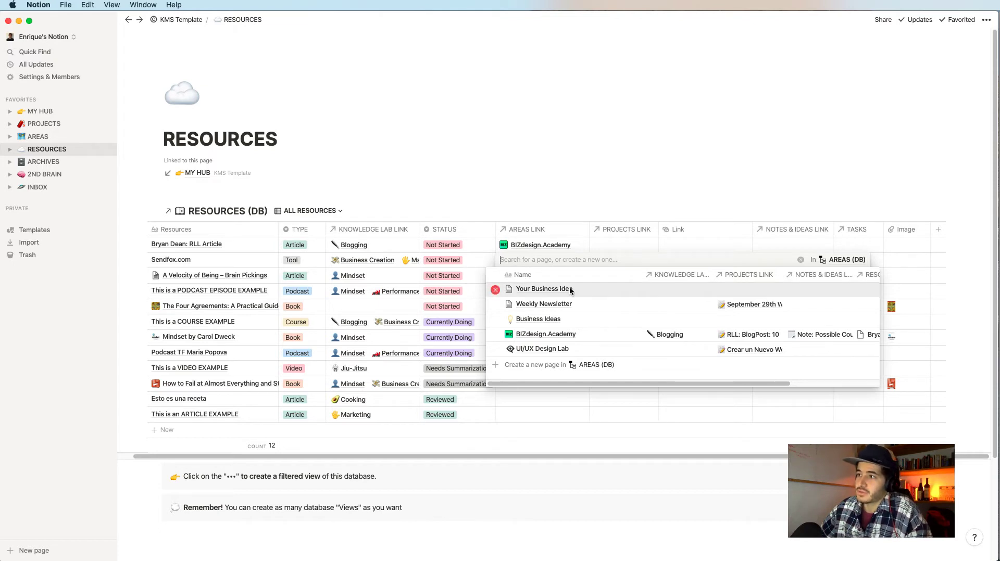
key("Escape")
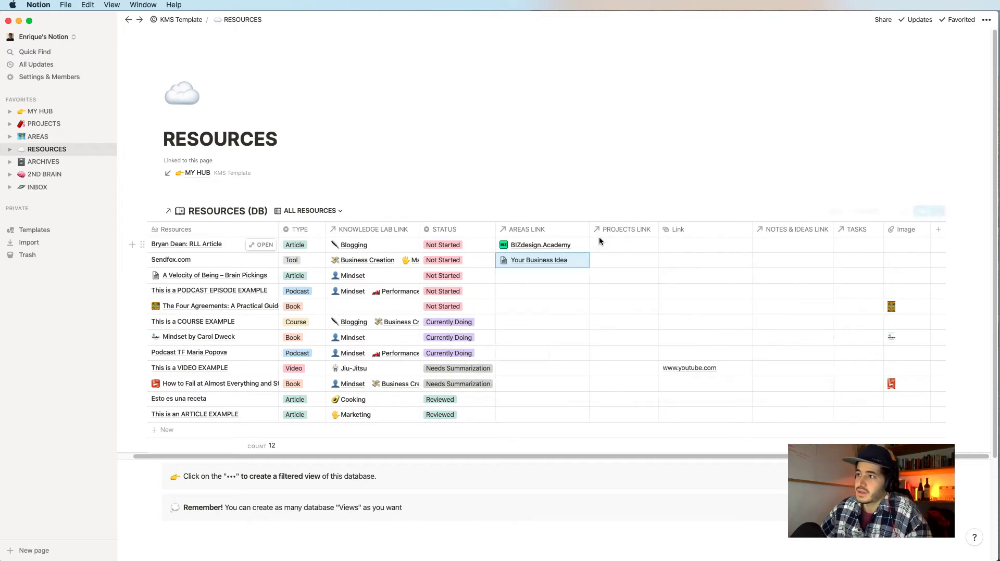
left_click(613, 265)
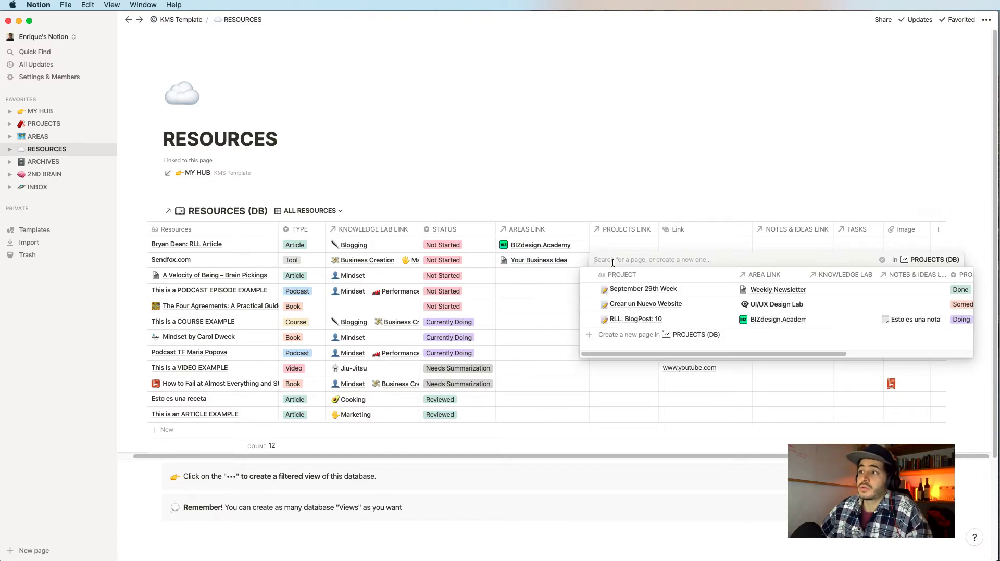
left_click(589, 293)
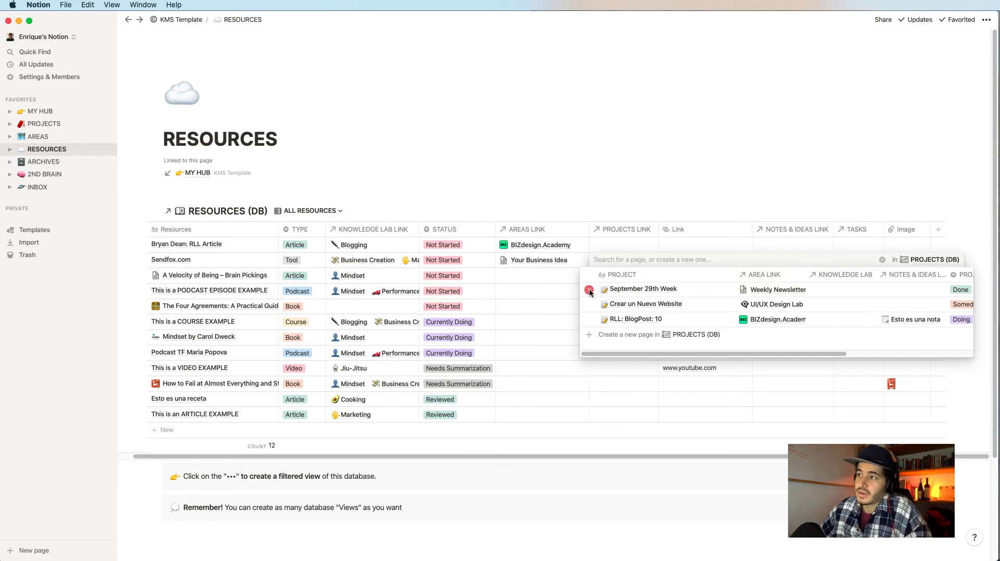
key("Escape")
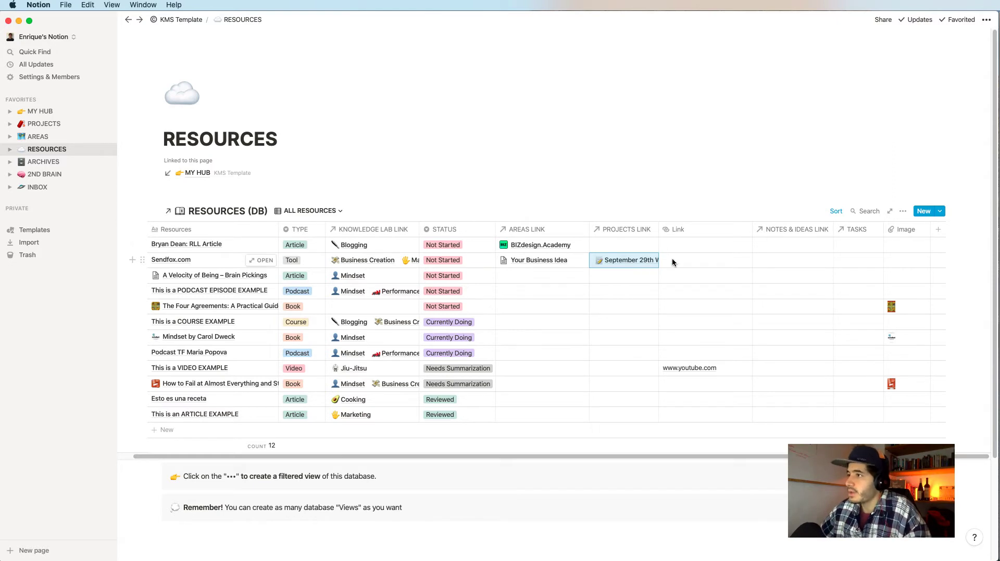
Step: Fill in the Link property of the Sendfox.com resource with sendfox.com
left_click(734, 260)
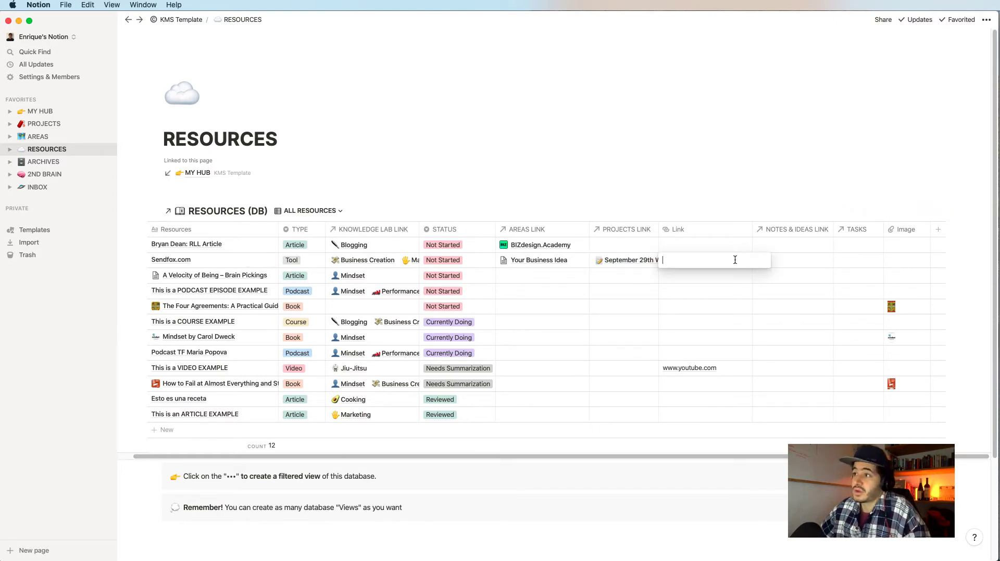
type("sen")
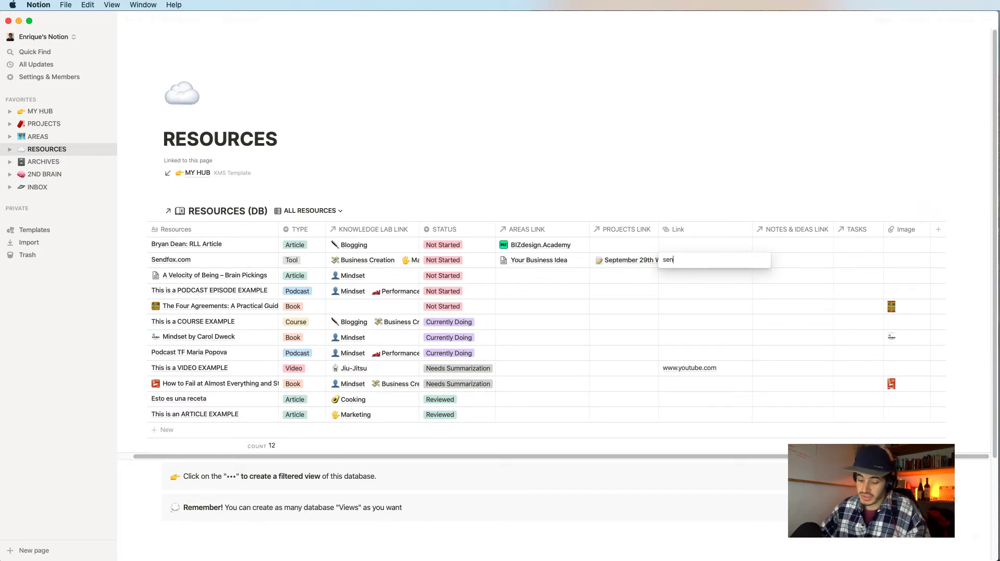
type("dfox.com")
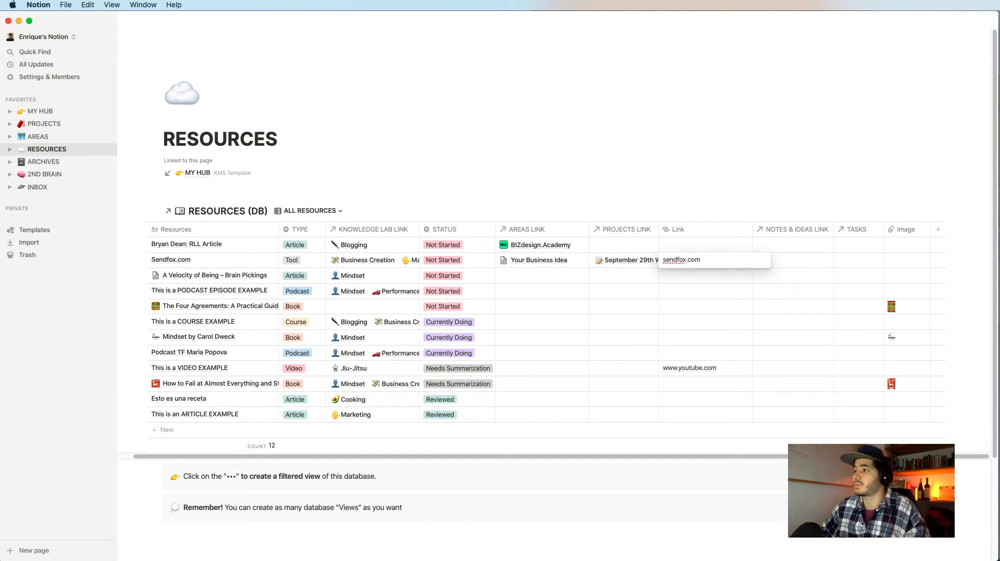
key("Return")
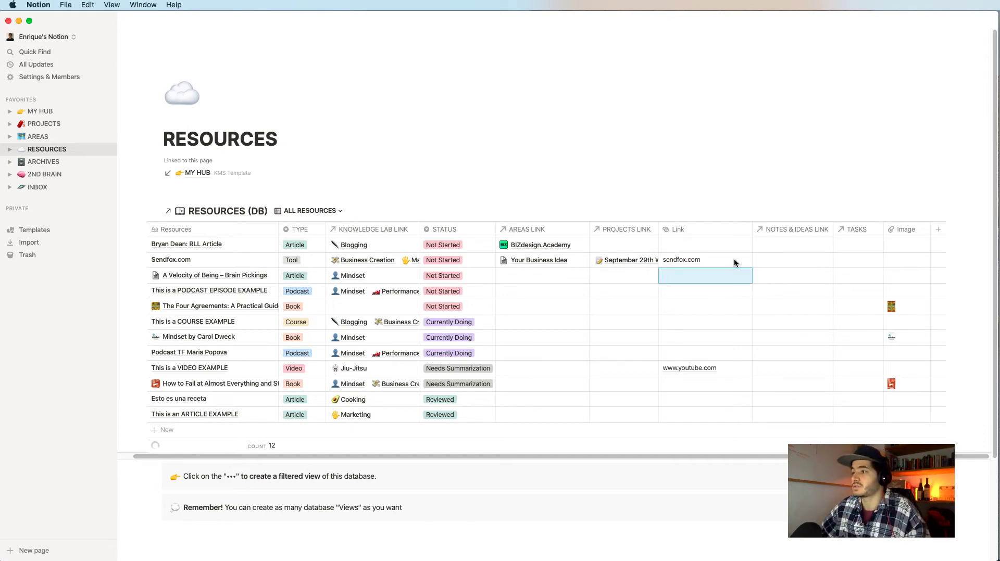
left_click(734, 260)
left_click(810, 283)
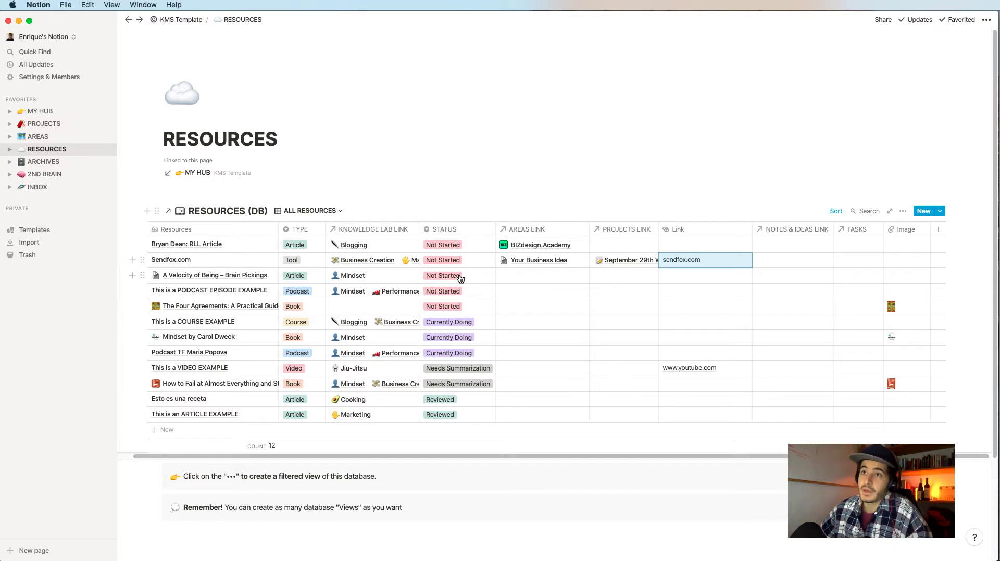
Step: Open Your Business Idea from the Areas page and expand its Projects and Resources sections to check the linked entries
left_click(31, 138)
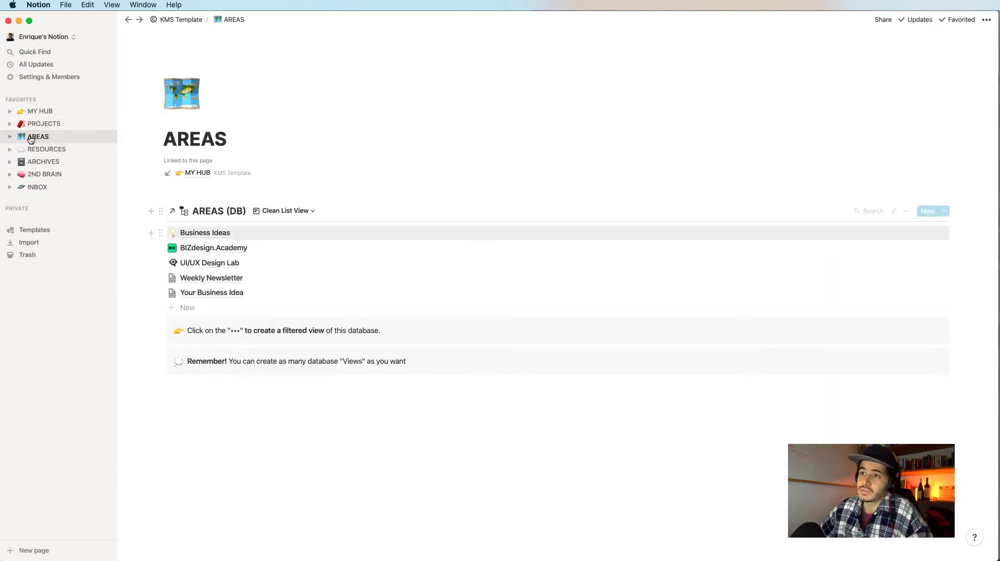
left_click(212, 293)
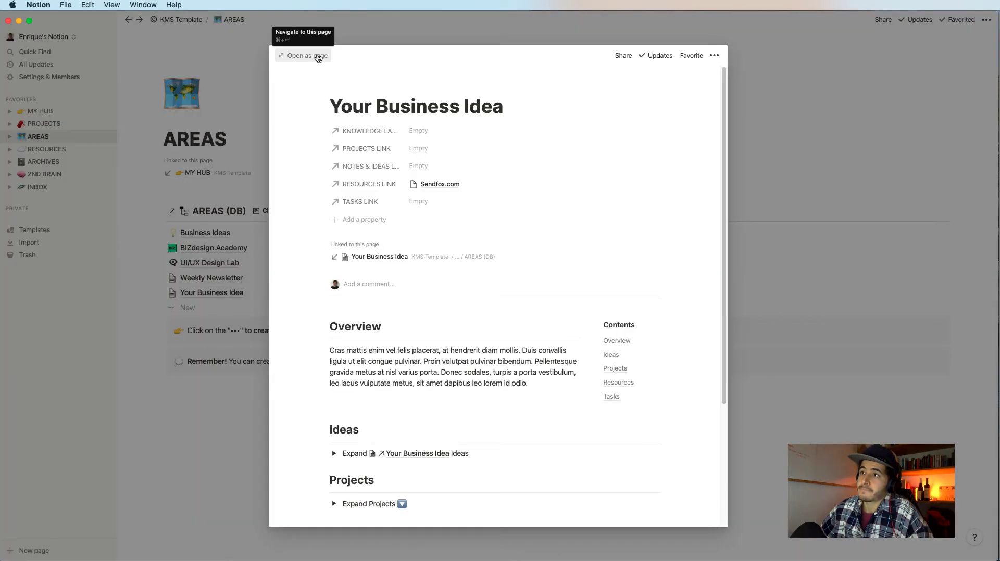
scroll(370, 371, "down", 3)
scroll(369, 371, "down", 3)
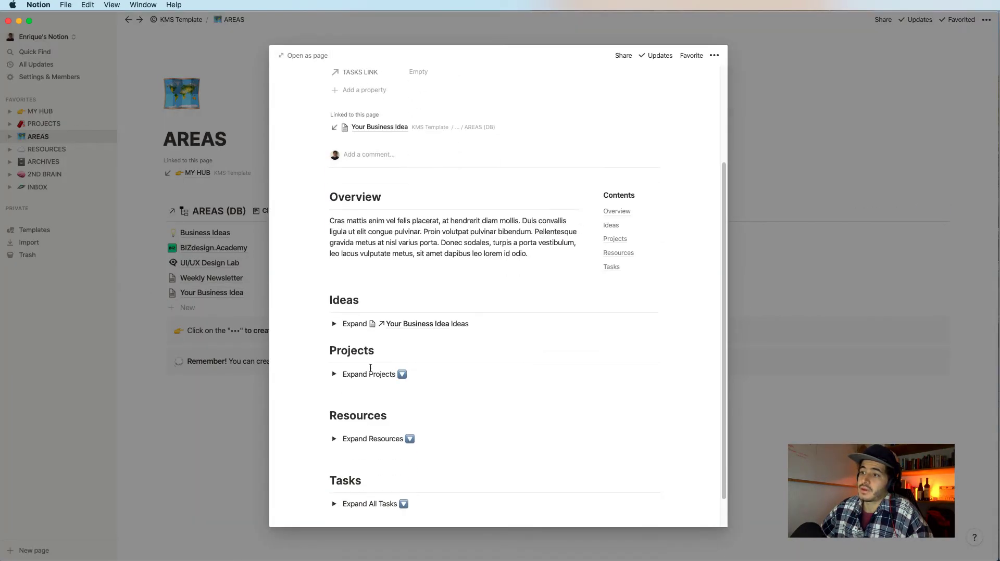
left_click(337, 340)
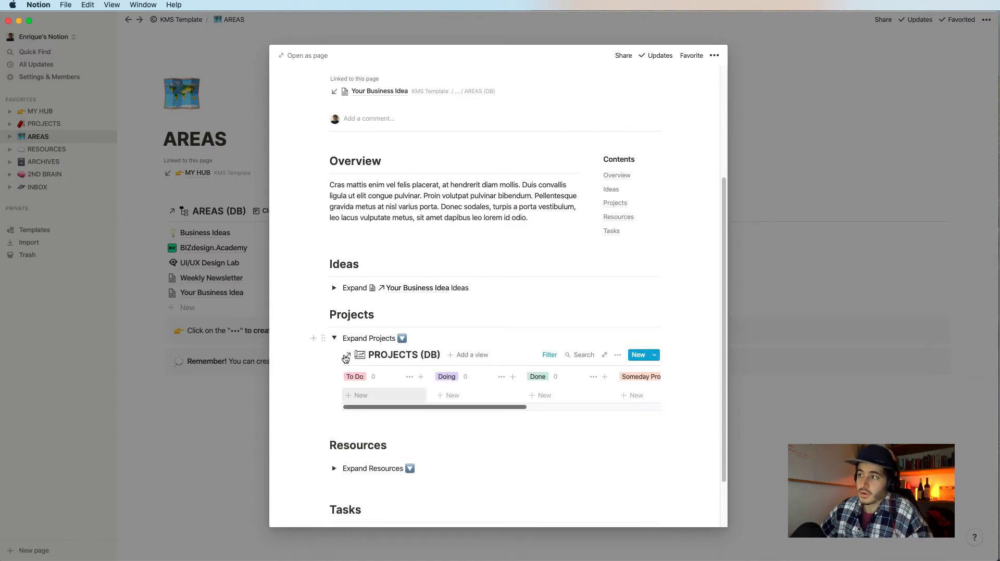
scroll(345, 357, "down", 2)
left_click(335, 274)
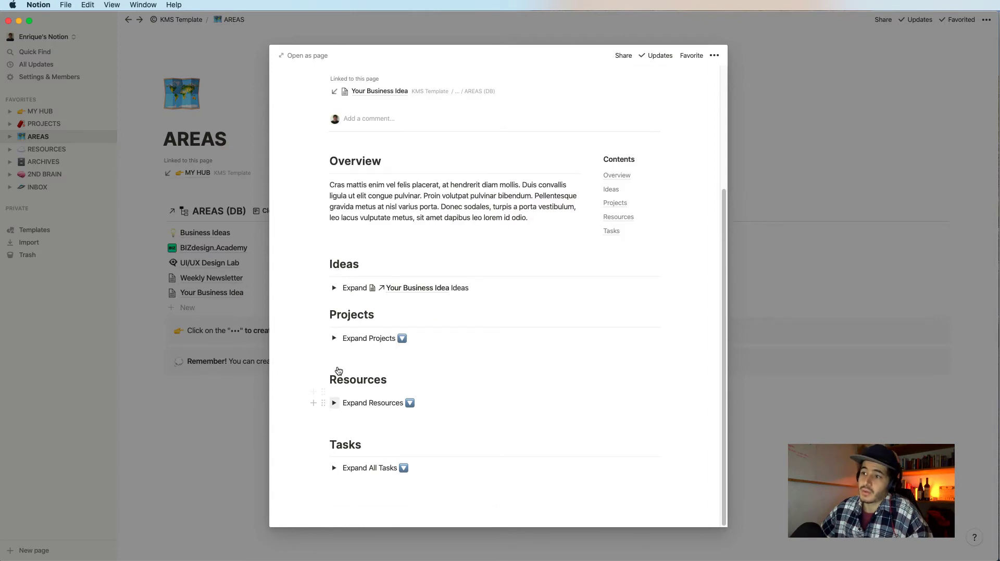
left_click(335, 404)
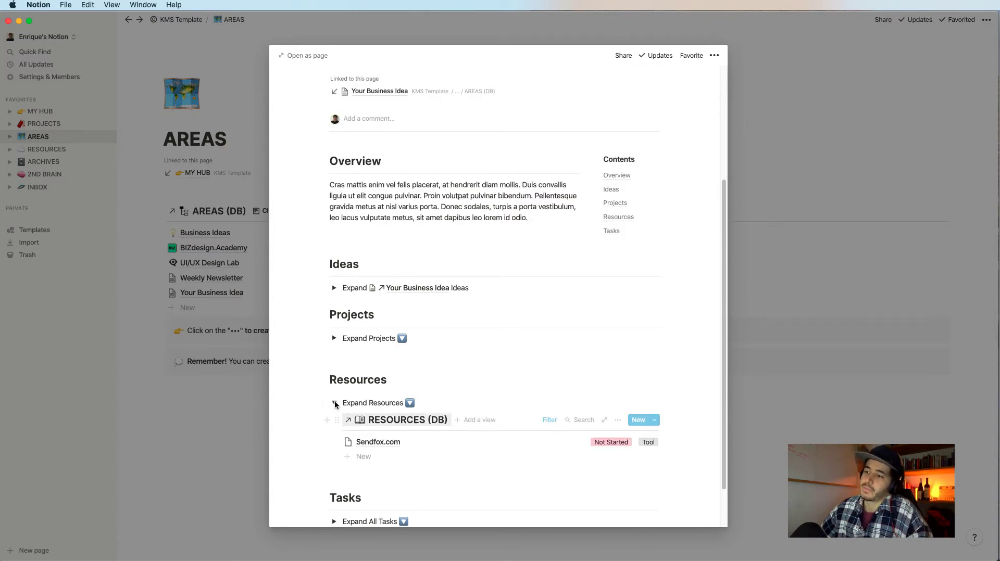
scroll(334, 403, "down", 2)
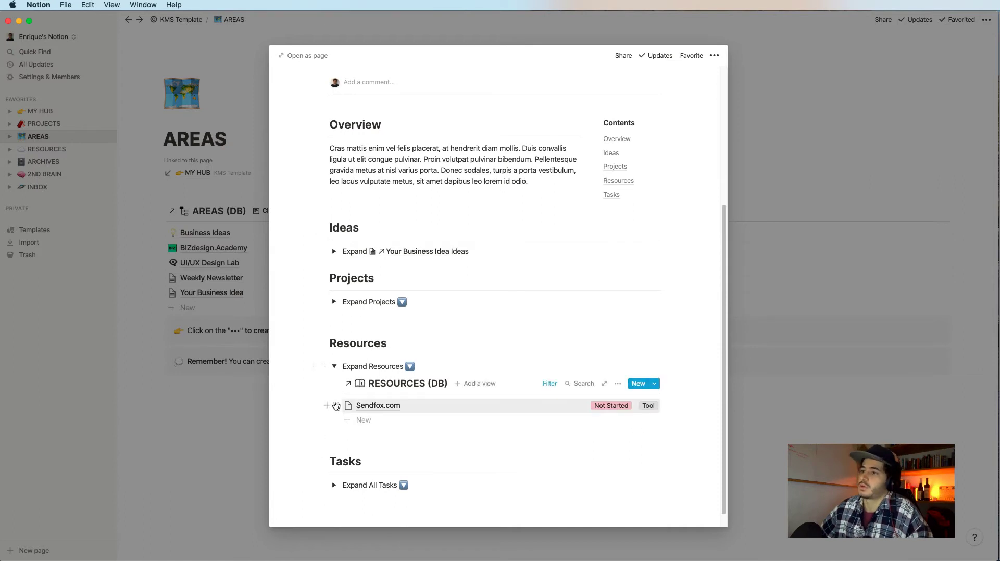
Step: Open Sendfox.com from the area's resources, write "This is a great email marketing tool" in its page body, and return to Areas
left_click(391, 407)
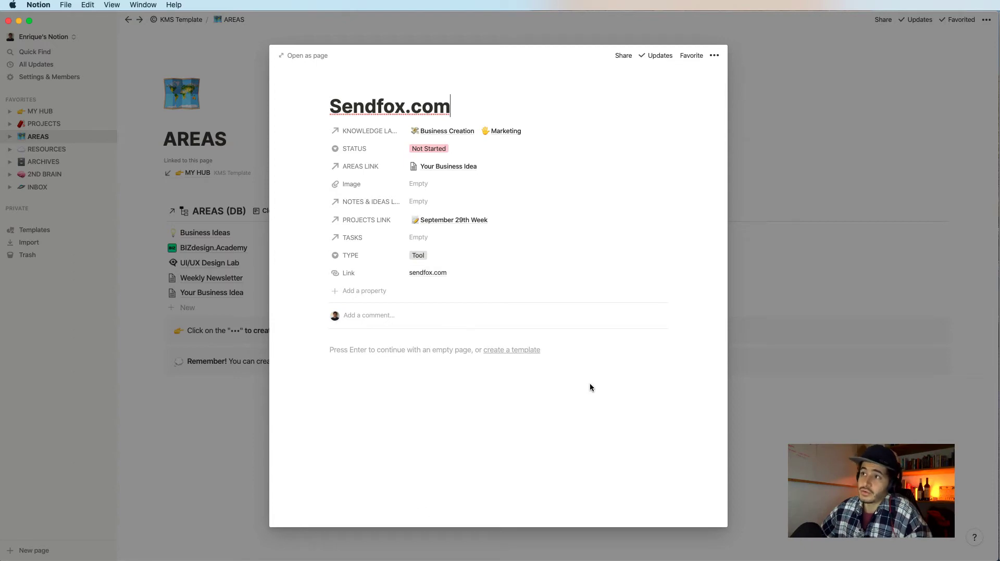
left_click(399, 348)
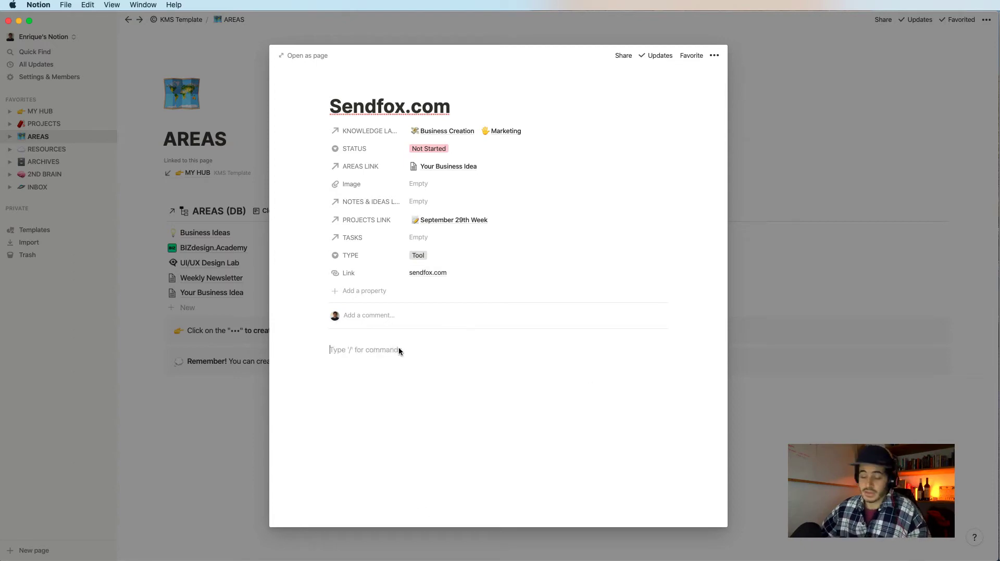
type("This is a ")
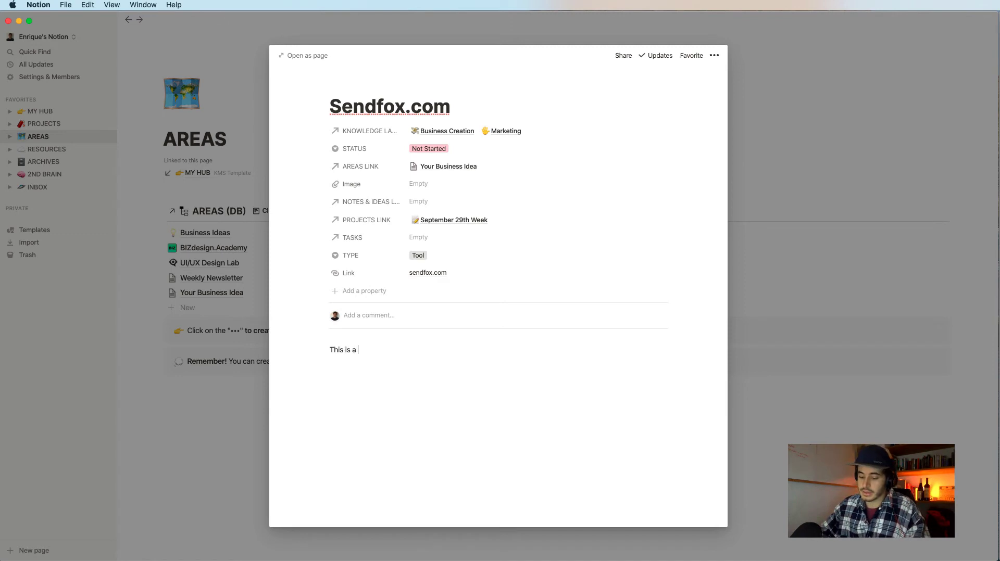
type("great email ma")
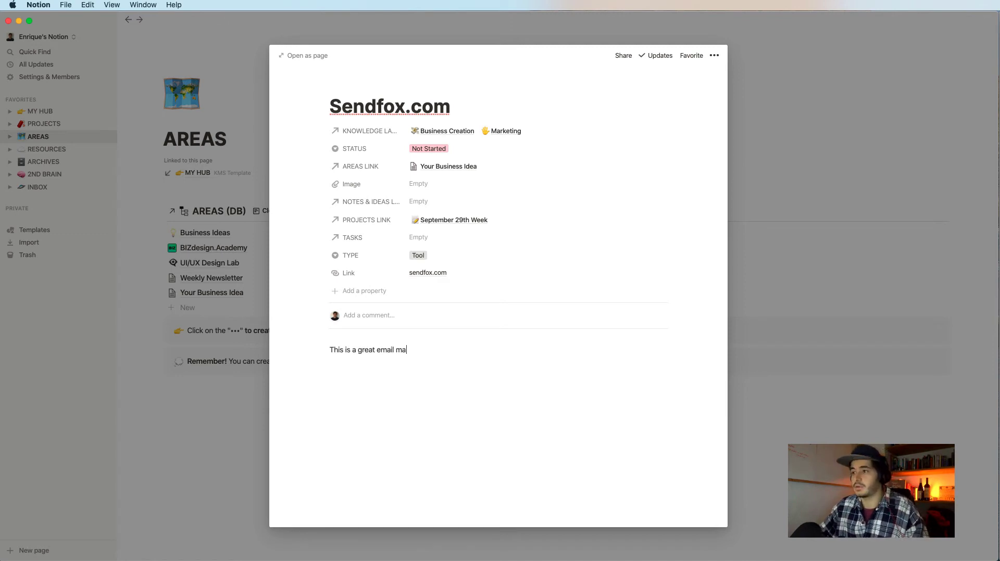
type("rketing tool")
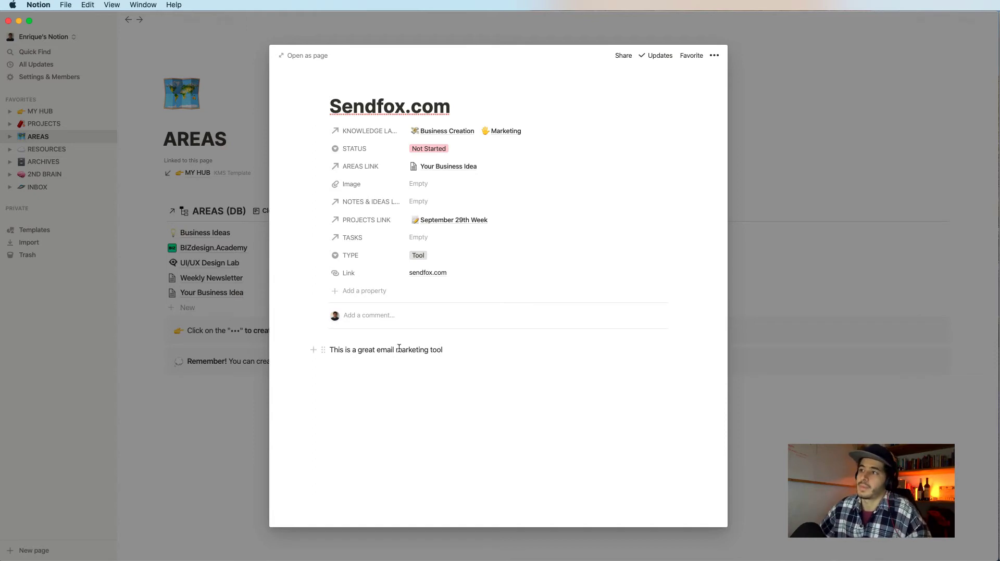
left_click(807, 344)
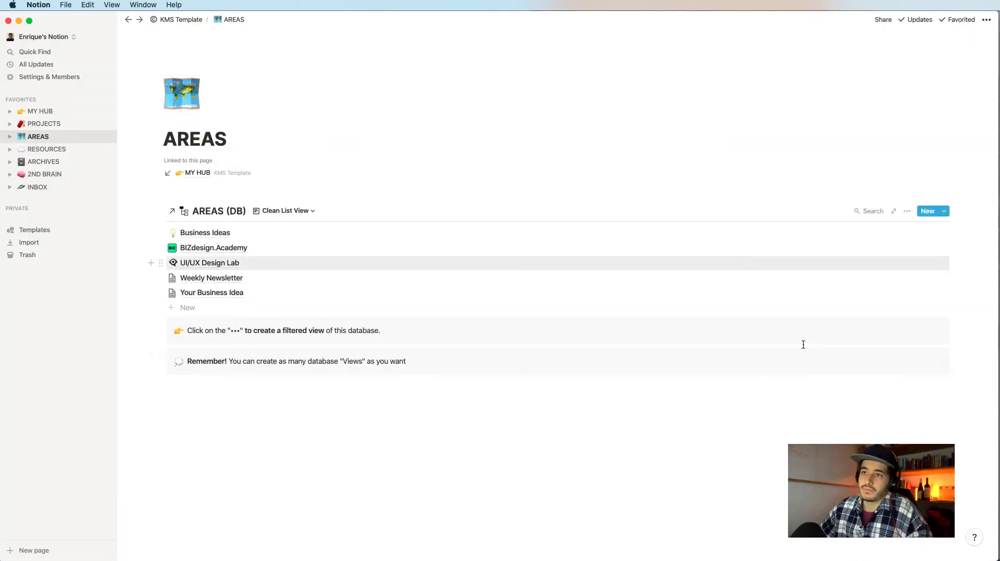
Step: Return to the template's Resources page, switch to the EIA workspace and open the Resources page there
left_click(54, 152)
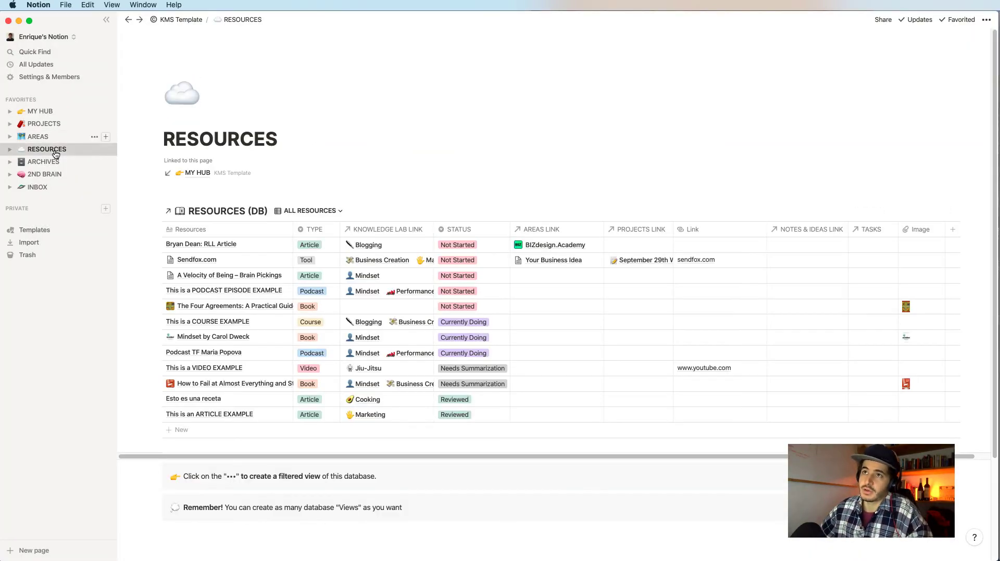
left_click(50, 37)
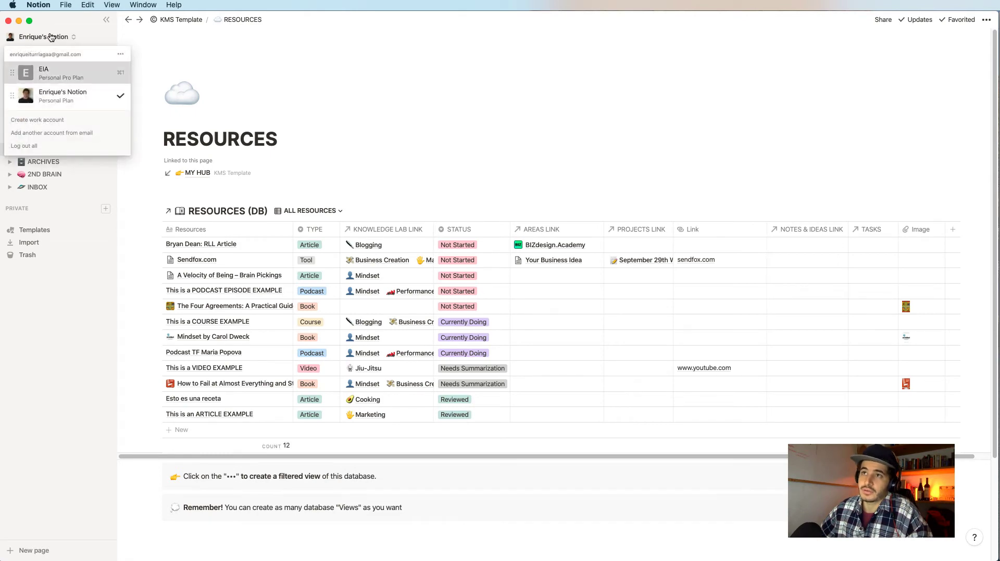
left_click(54, 74)
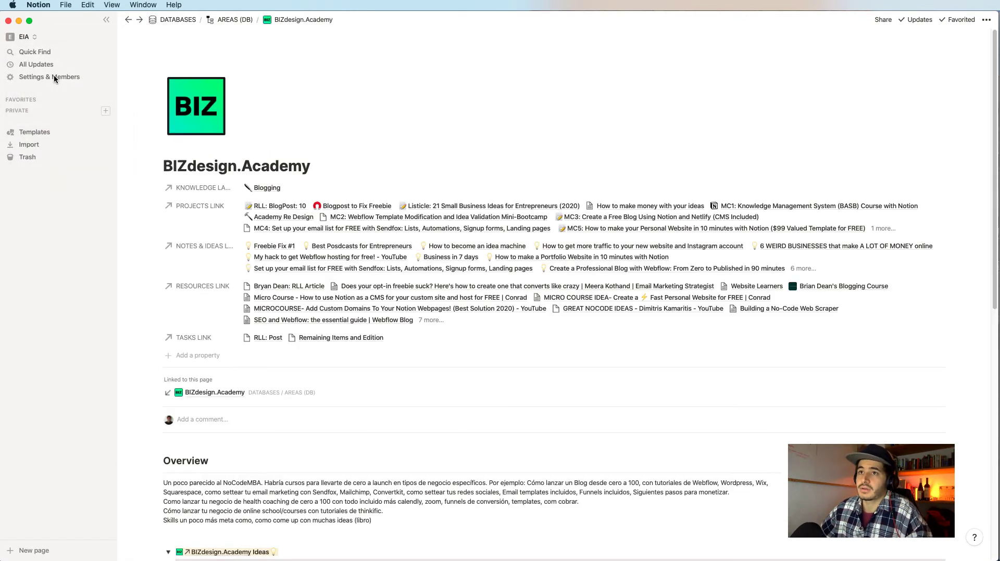
left_click(24, 113)
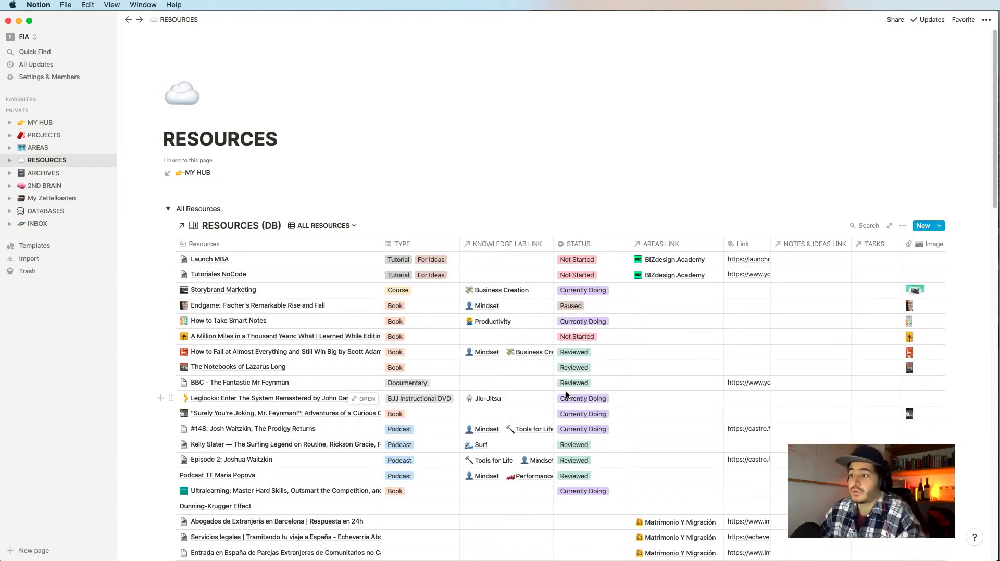
Step: Look through the EIA workspace's Resources database, examining the types, knowledge lab links, statuses and area links of its entries
scroll(566, 394, "down", 5)
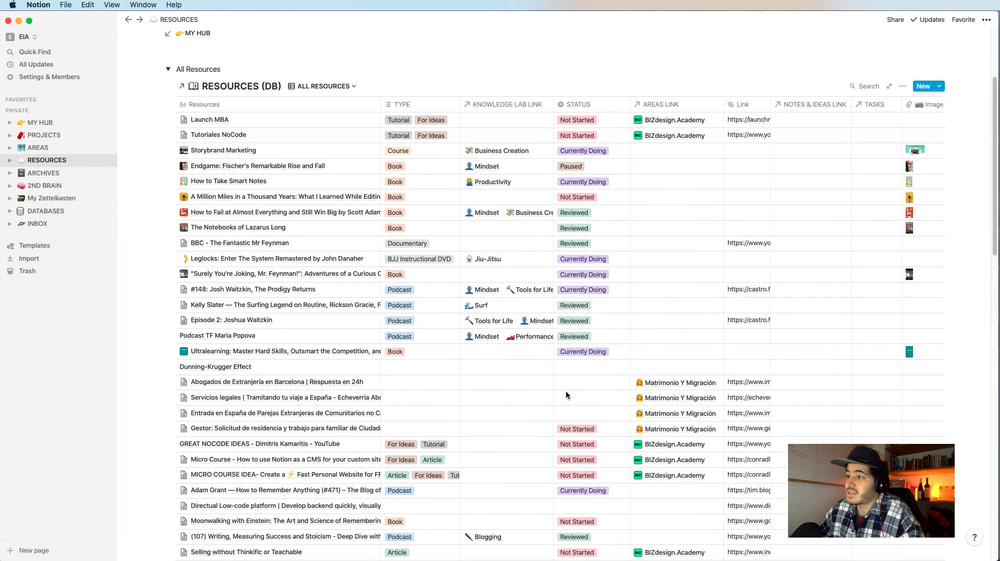
scroll(566, 395, "up", 1)
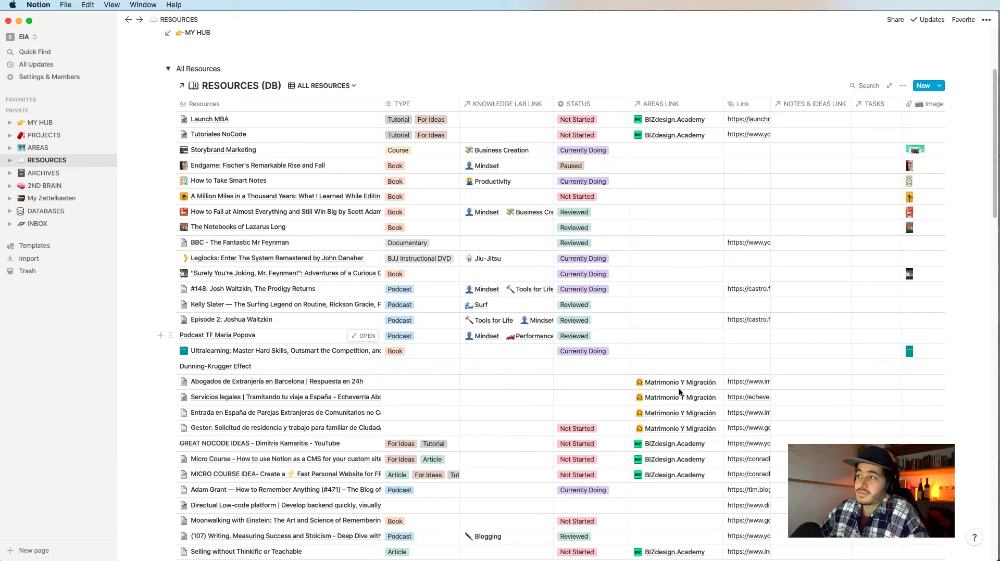
scroll(421, 391, "down", 3)
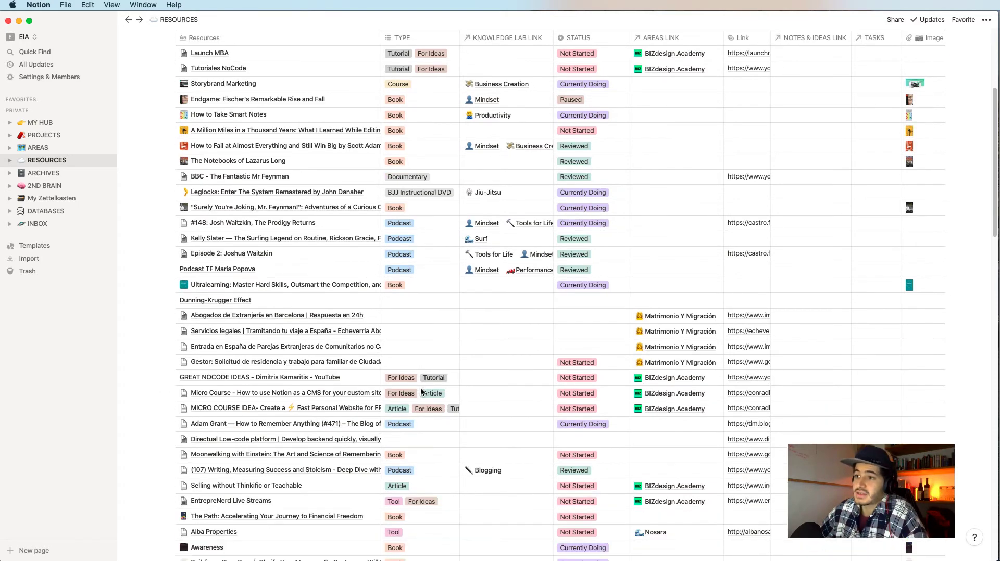
scroll(420, 392, "down", 2)
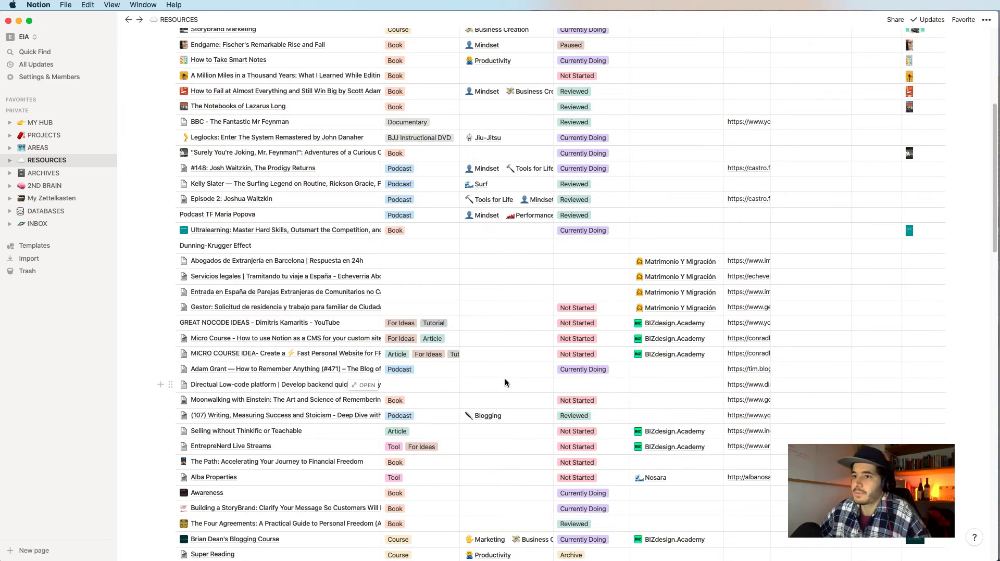
scroll(505, 382, "down", 3)
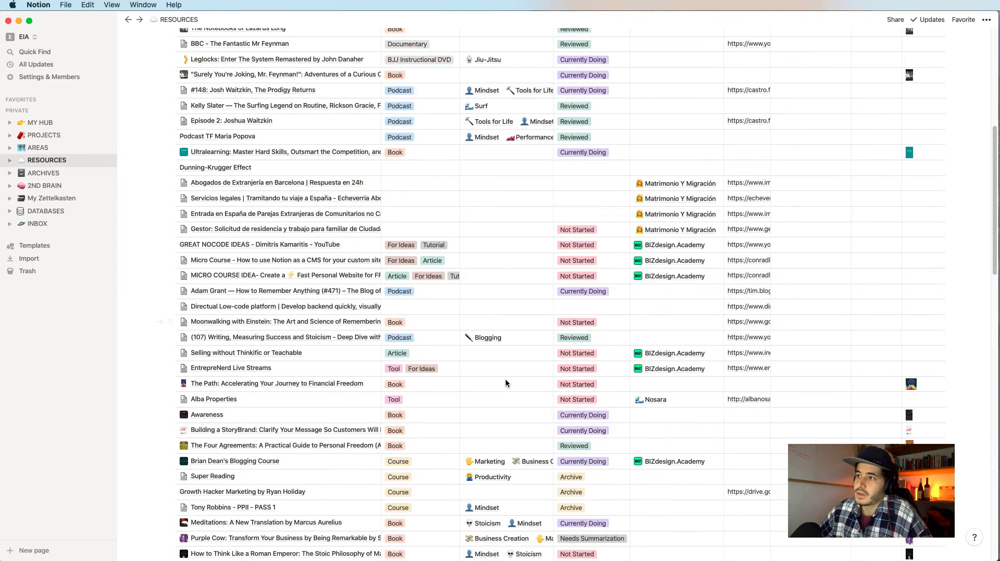
scroll(426, 401, "down", 9)
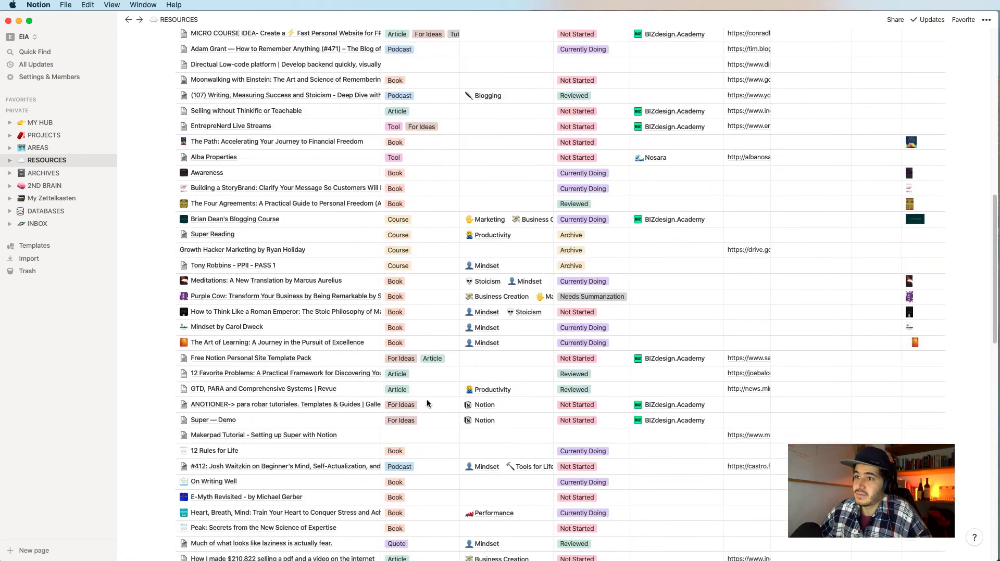
scroll(426, 401, "down", 9)
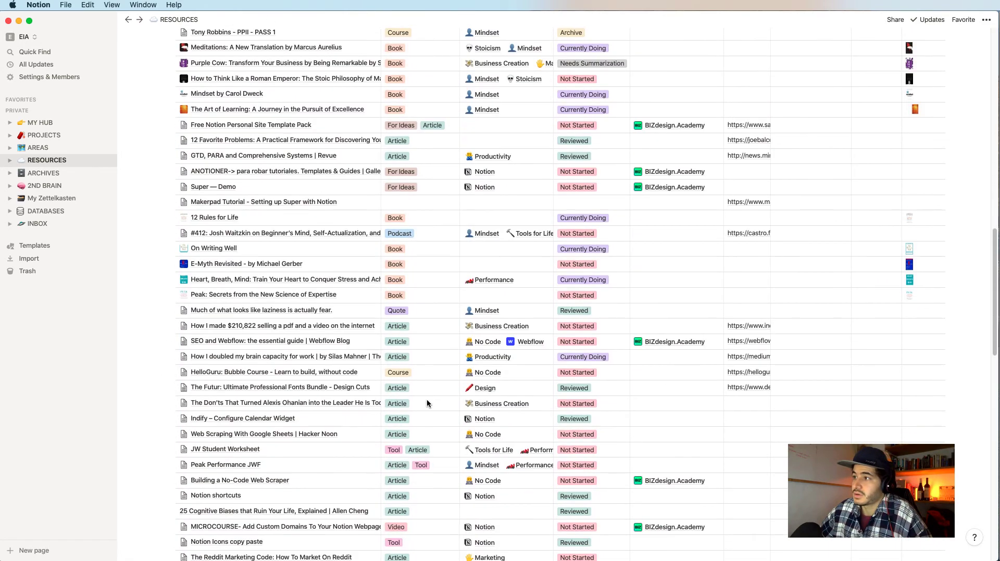
Step: Examine the remaining entries of the full resources table down the list, and return to the beginning of the Resources page
scroll(427, 401, "down", 9)
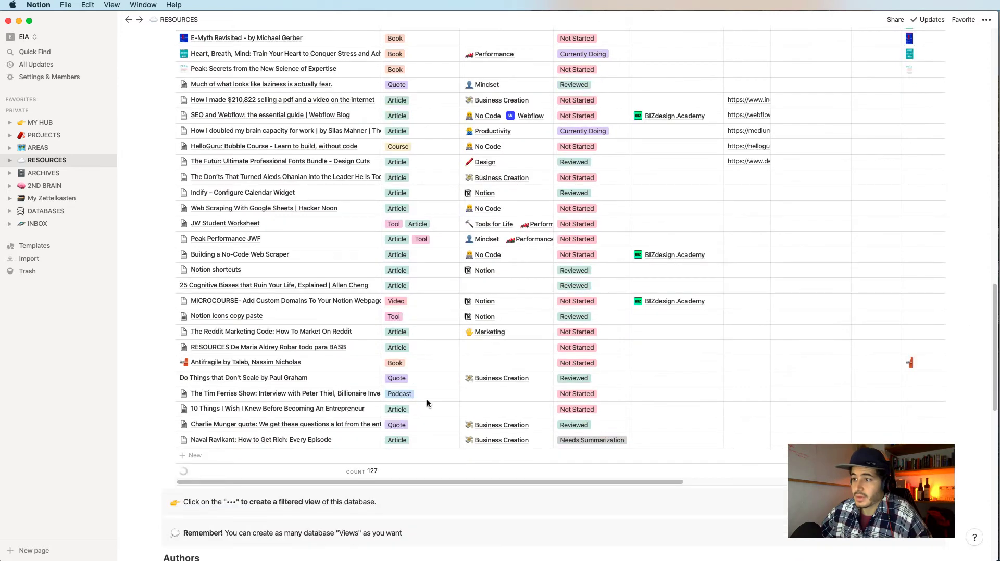
scroll(427, 399, "down", 1)
scroll(427, 399, "down", 4)
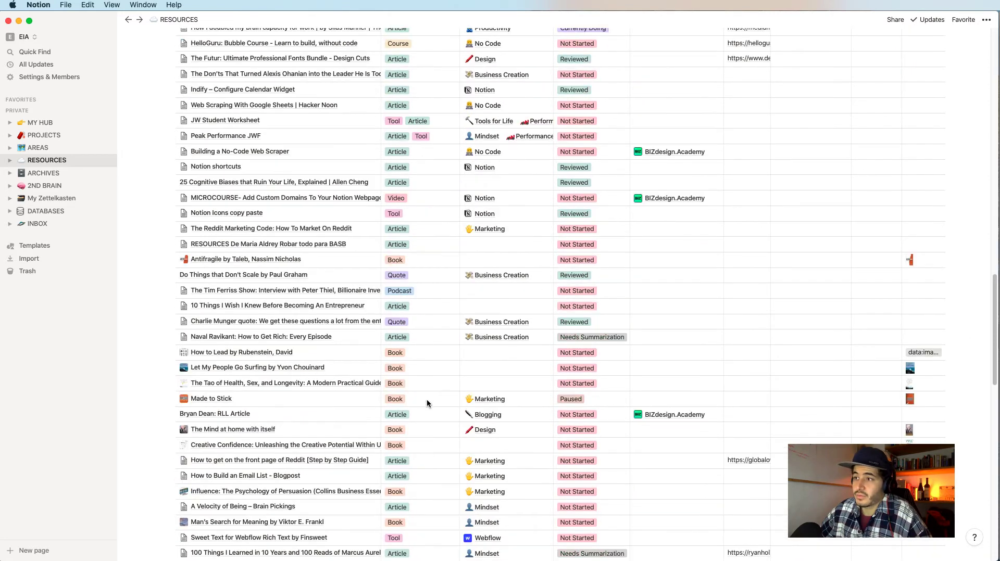
scroll(414, 434, "down", 4)
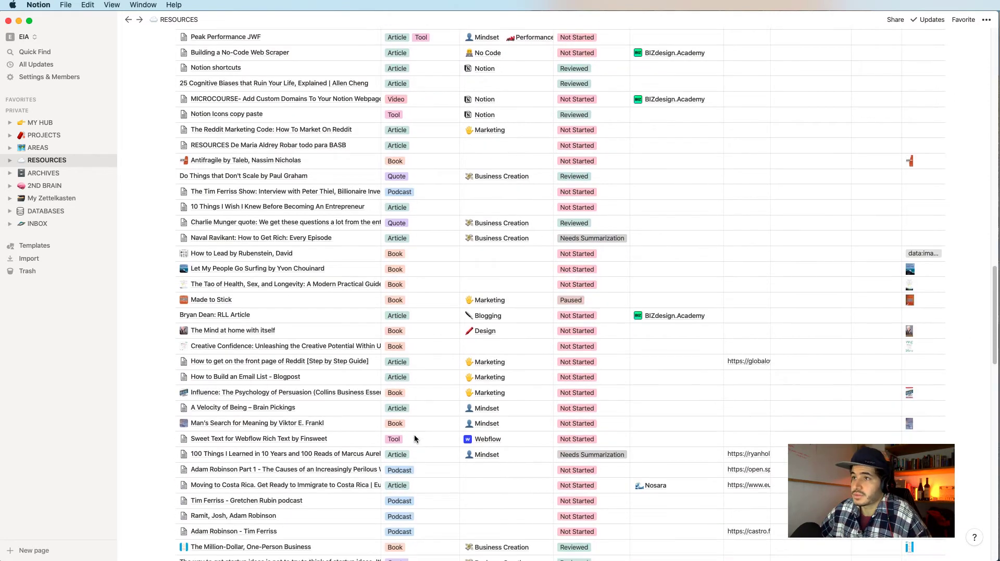
scroll(414, 437, "up", 17)
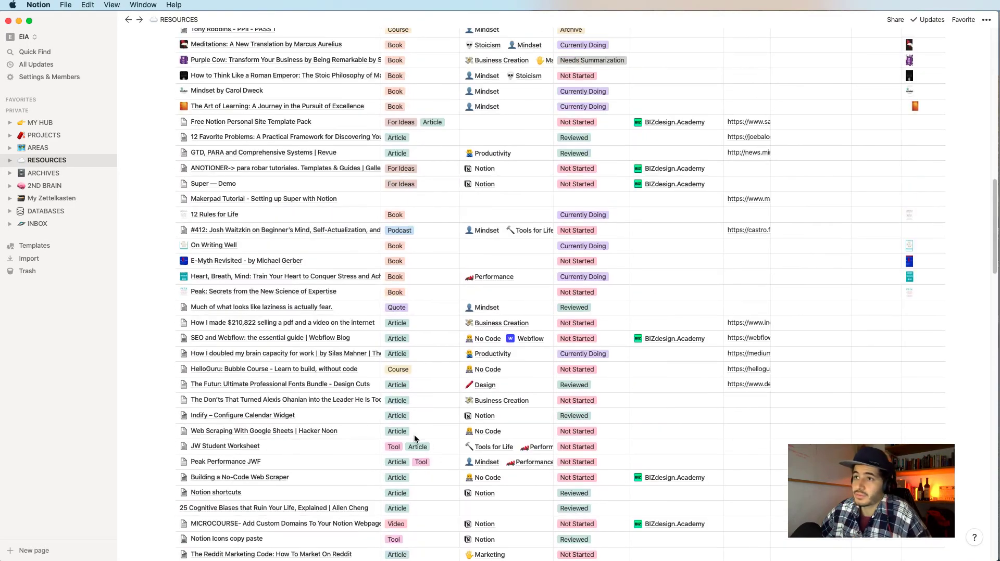
scroll(414, 435, "up", 9)
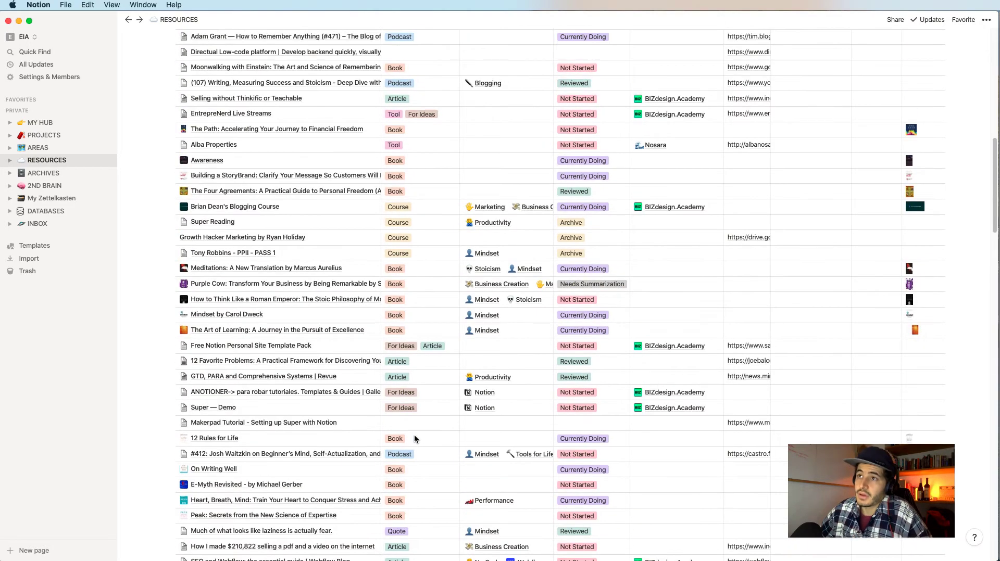
scroll(414, 438, "up", 16)
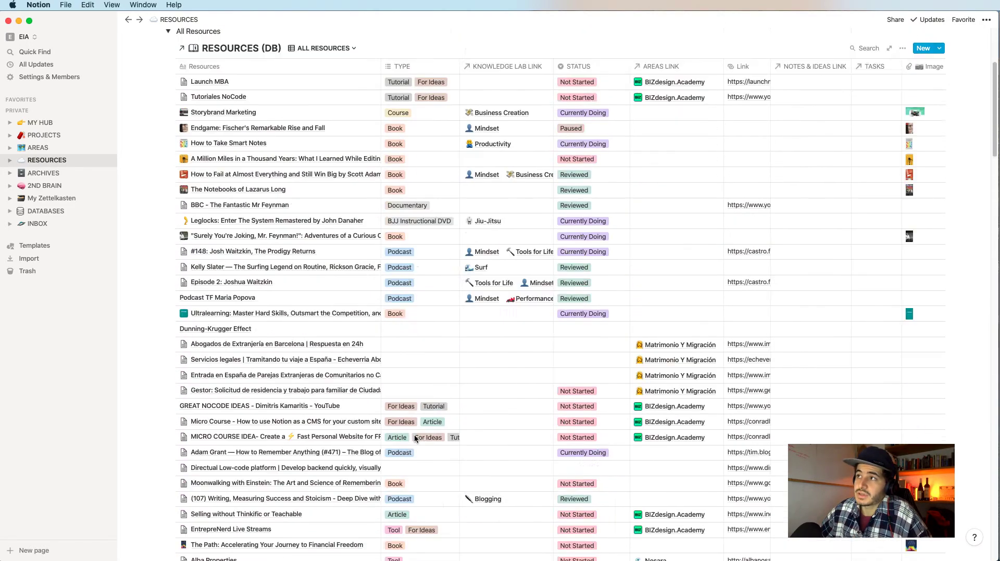
scroll(415, 439, "up", 7)
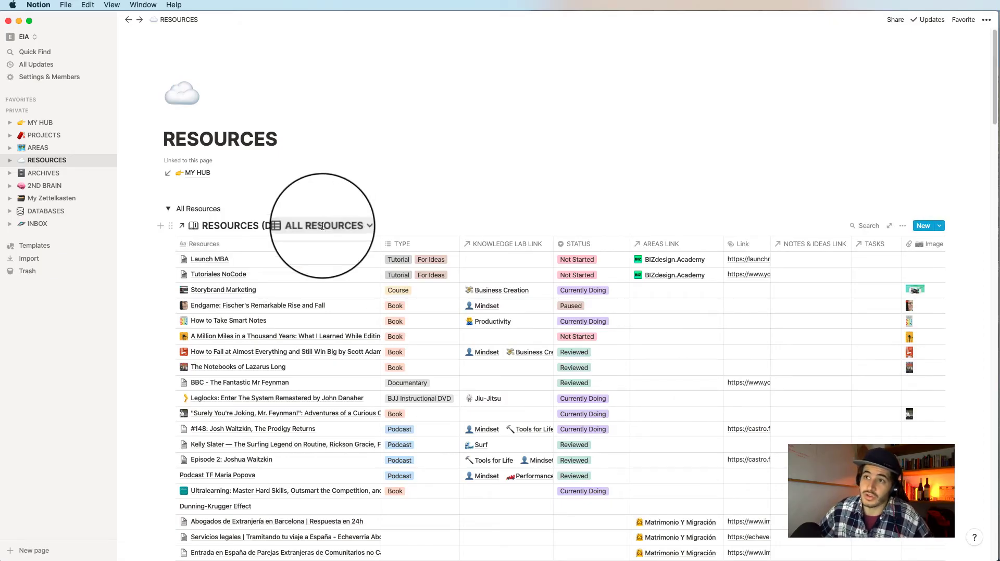
Step: Switch the Resources database to the All Books view and look through the book cards with their authors, statuses and knowledge links
left_click(339, 225)
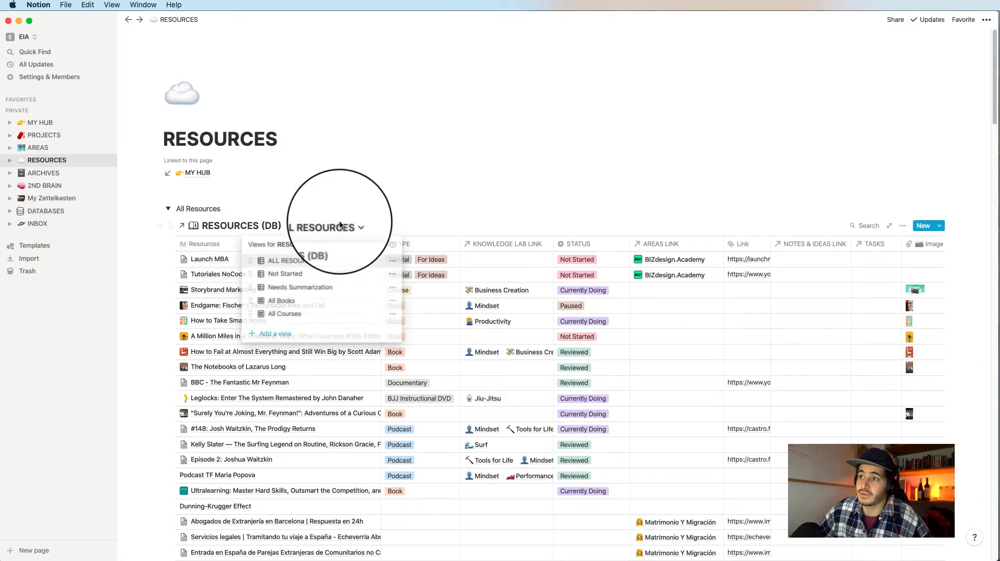
left_click(290, 301)
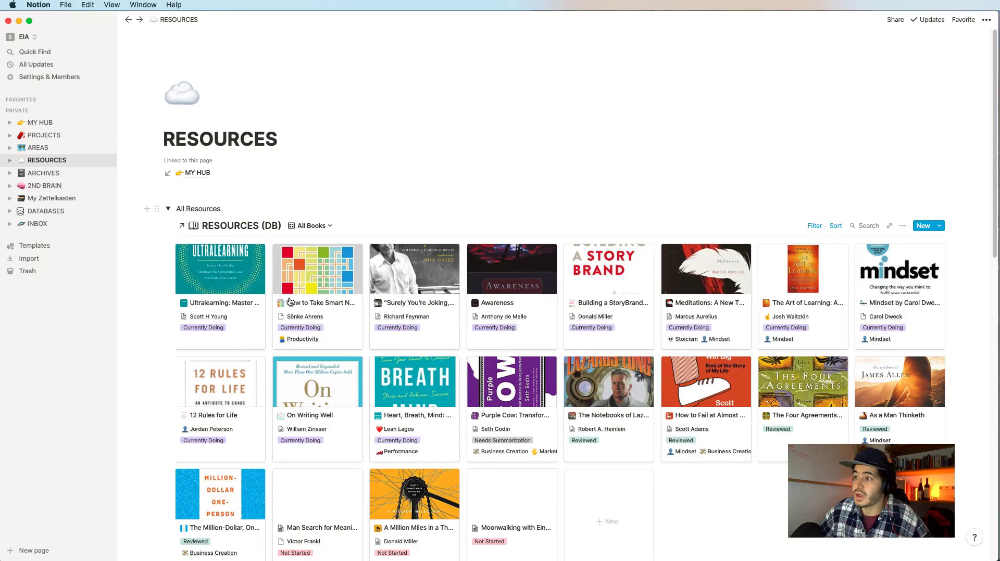
scroll(290, 301, "down", 1)
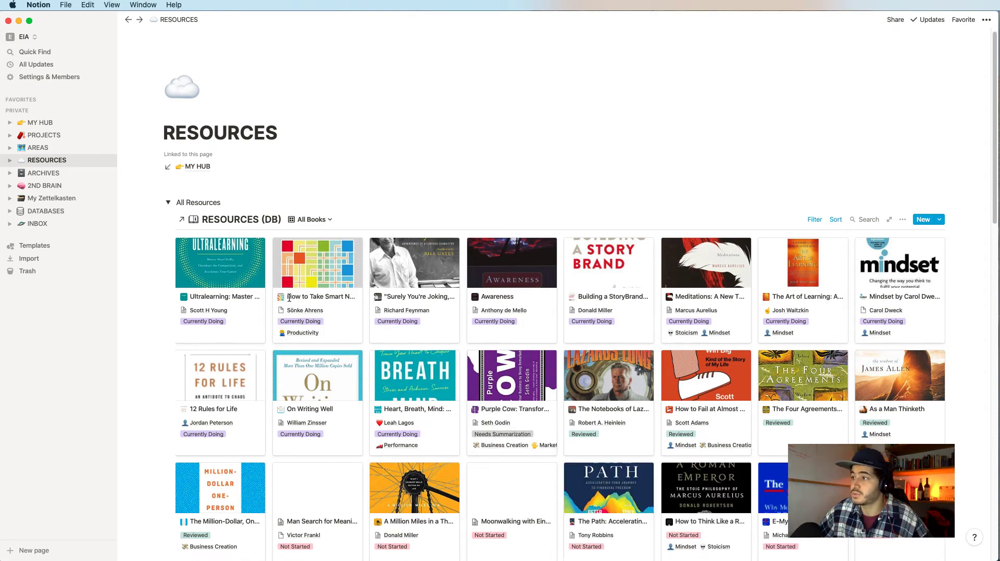
scroll(460, 360, "down", 4)
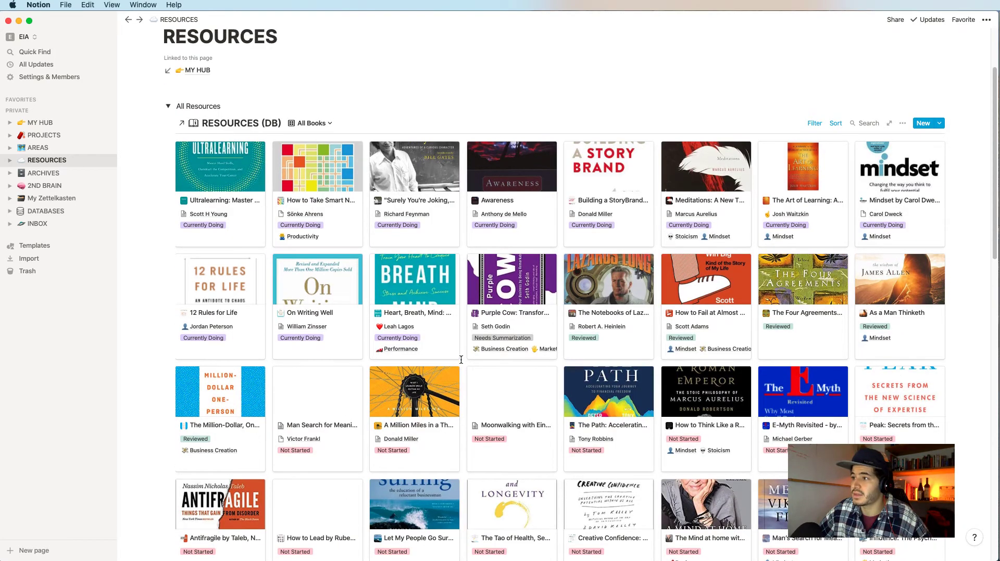
scroll(461, 360, "down", 3)
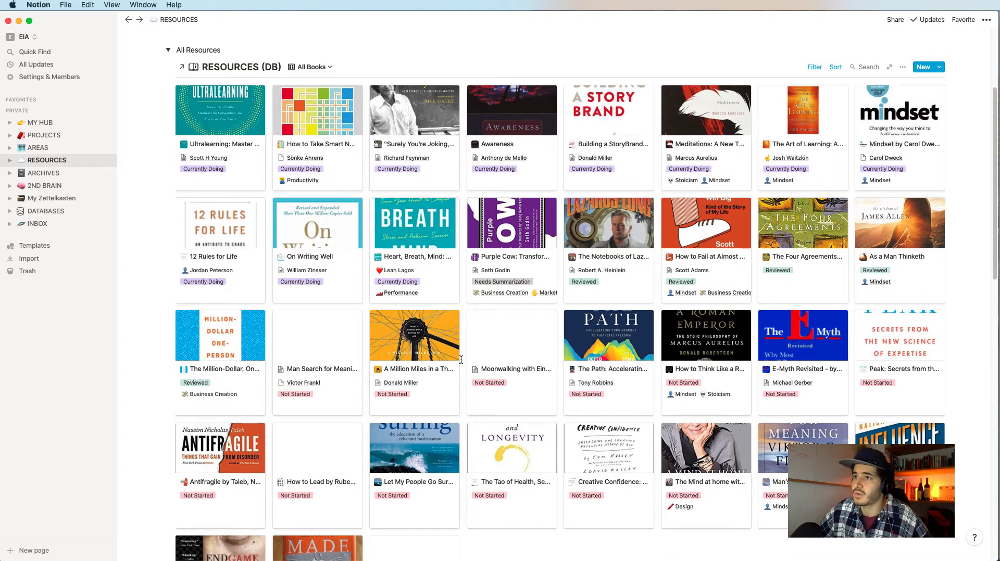
scroll(461, 360, "up", 2)
scroll(461, 359, "down", 4)
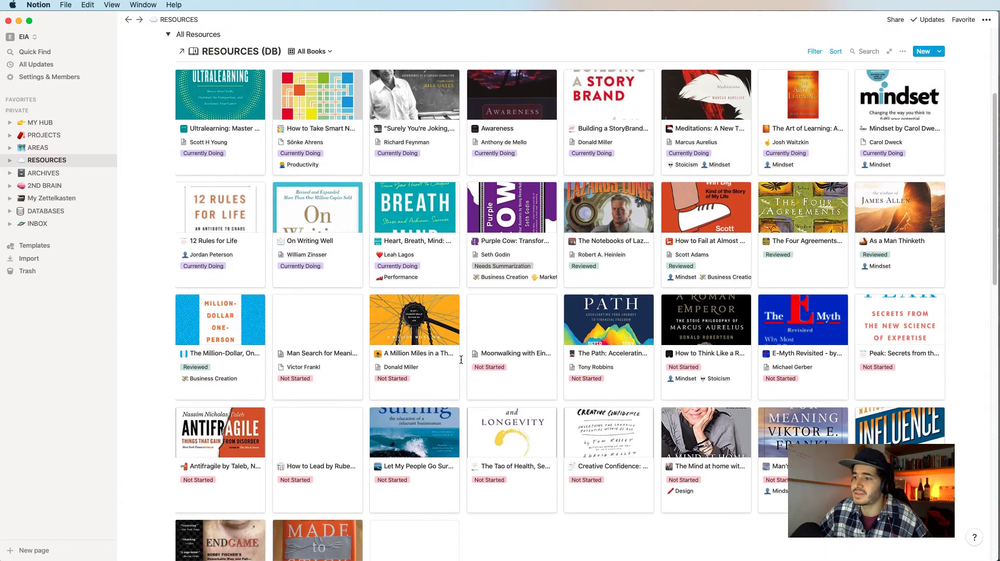
scroll(461, 359, "up", 3)
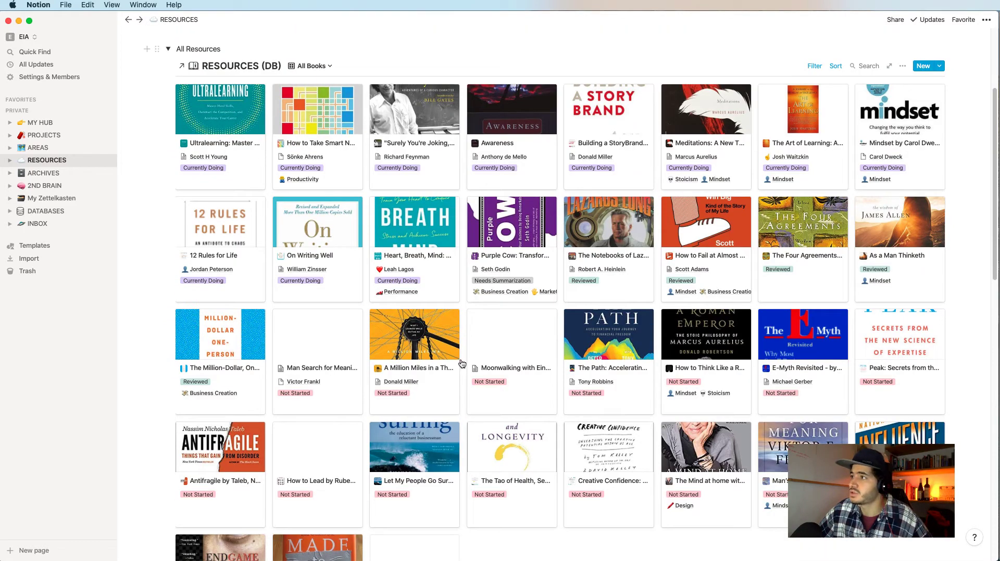
scroll(801, 188, "up", 1)
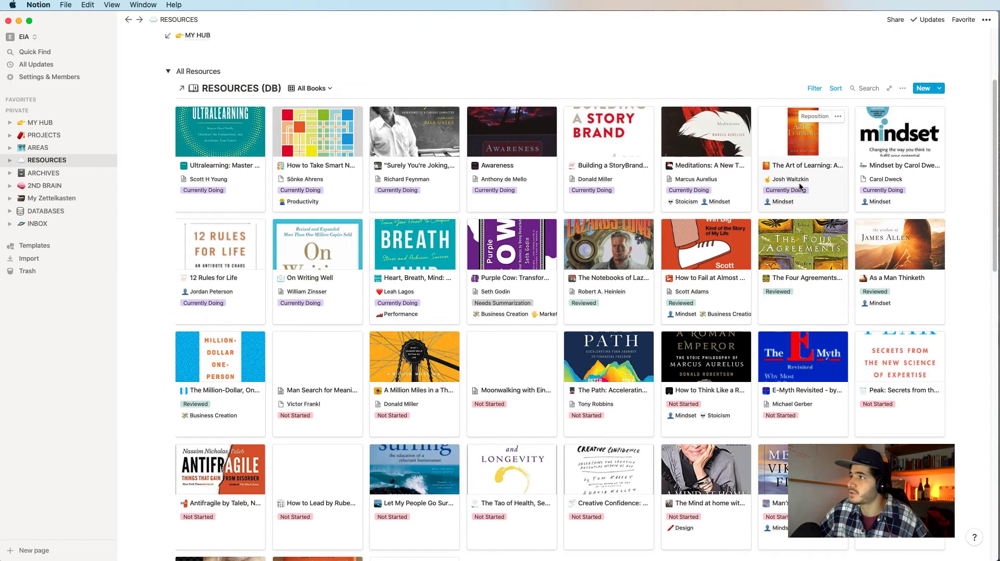
Step: Check the filter applied to the All Books view, close it, and look over the book gallery again
left_click(815, 89)
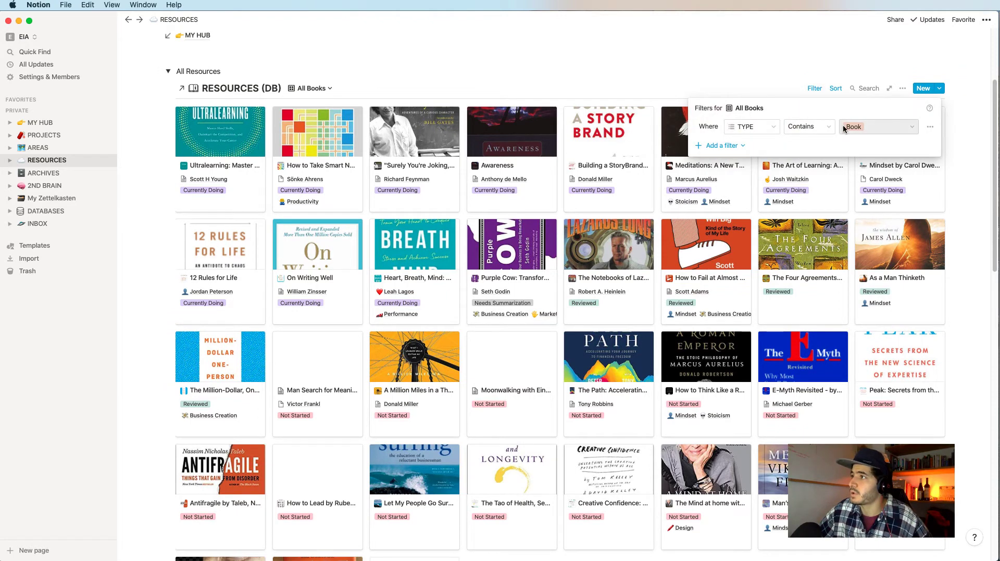
left_click(822, 65)
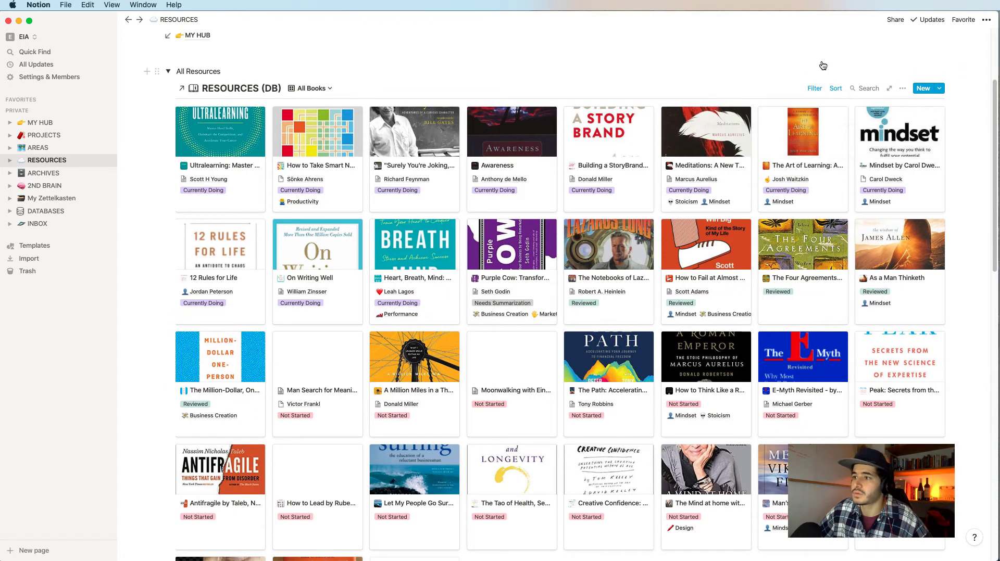
scroll(194, 372, "down", 2)
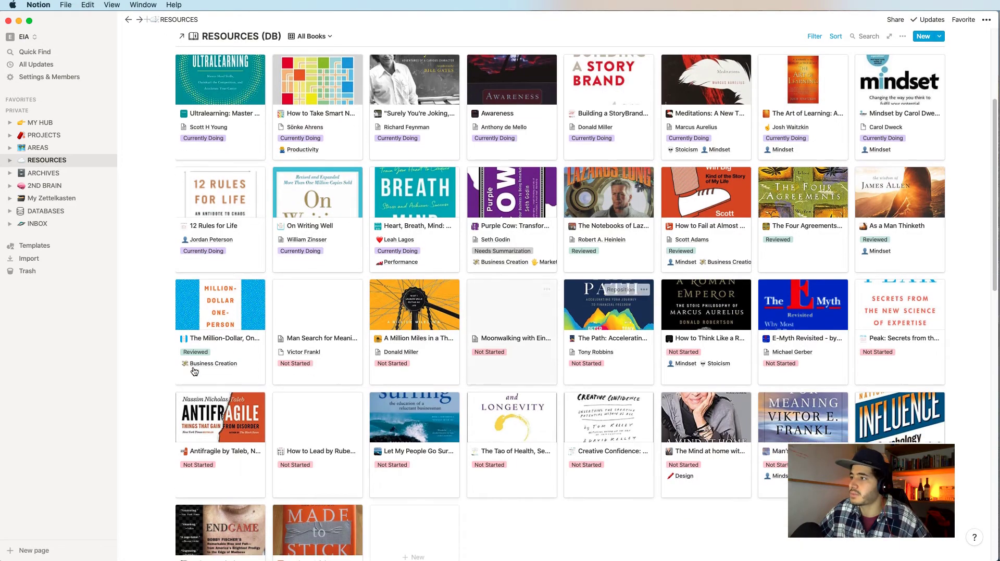
scroll(193, 371, "up", 5)
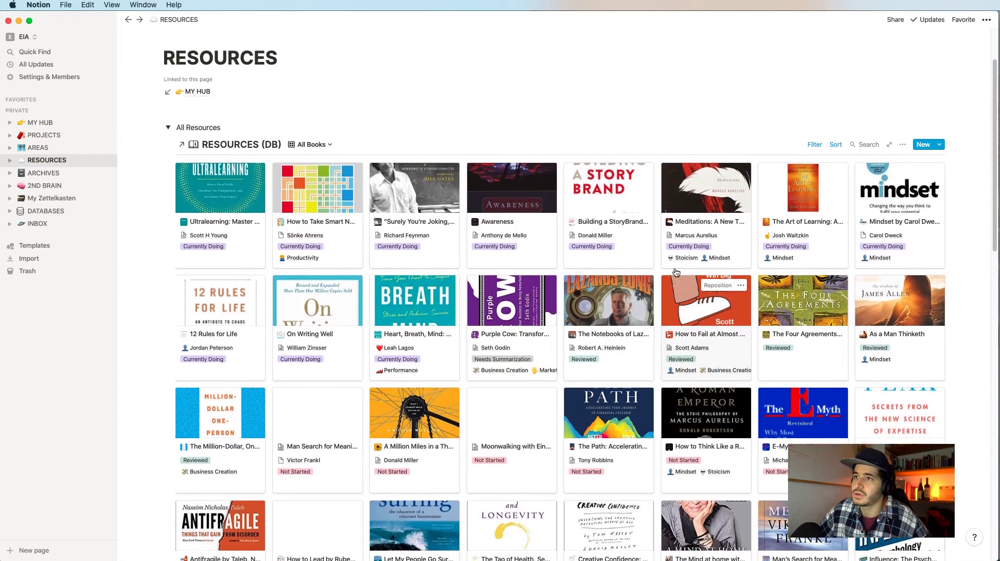
scroll(675, 273, "up", 2)
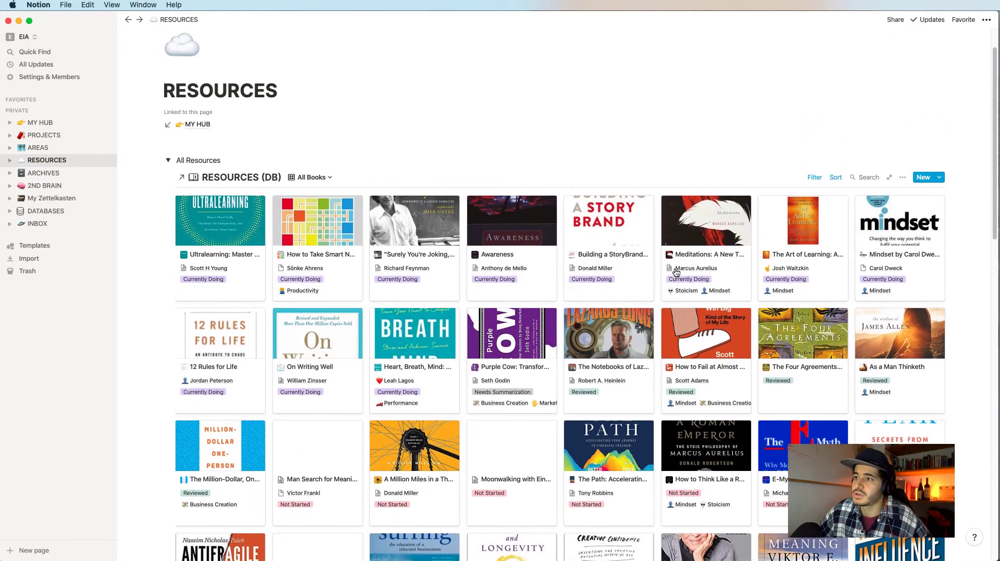
Step: Open the Ultralearning book entry and read through its properties, linked pages and Summary + Notes to the end
left_click(219, 234)
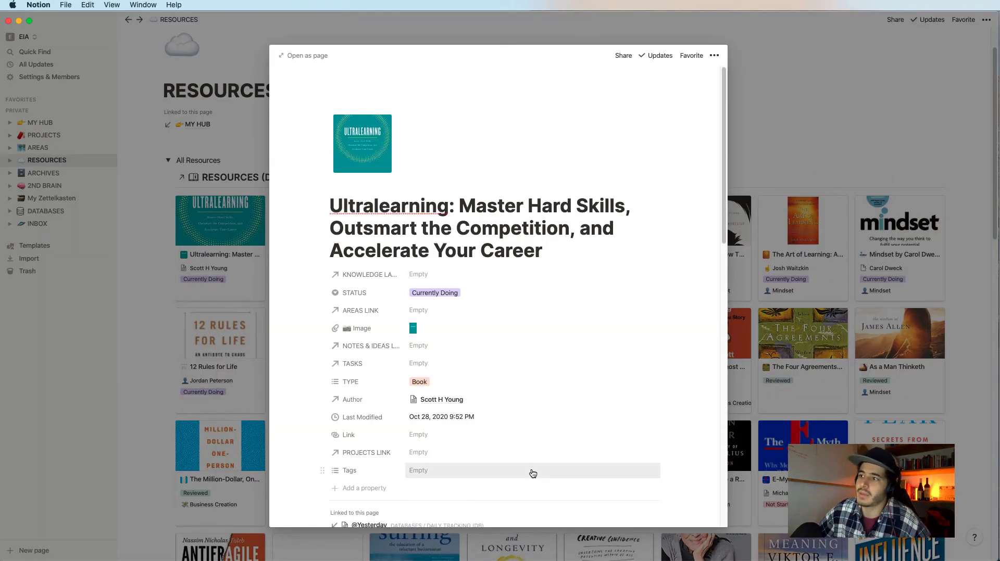
scroll(516, 453, "down", 3)
scroll(507, 443, "down", 5)
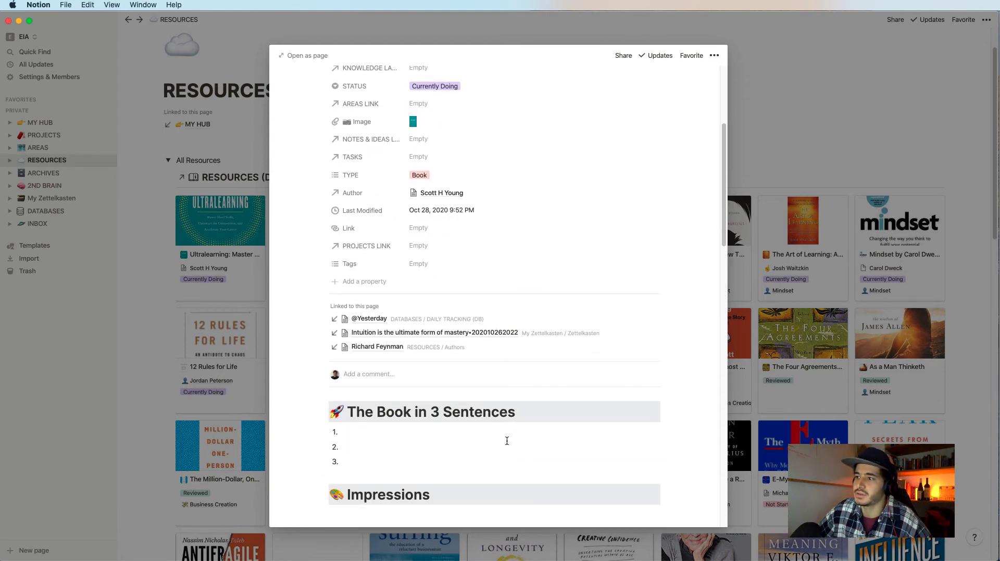
scroll(506, 440, "down", 6)
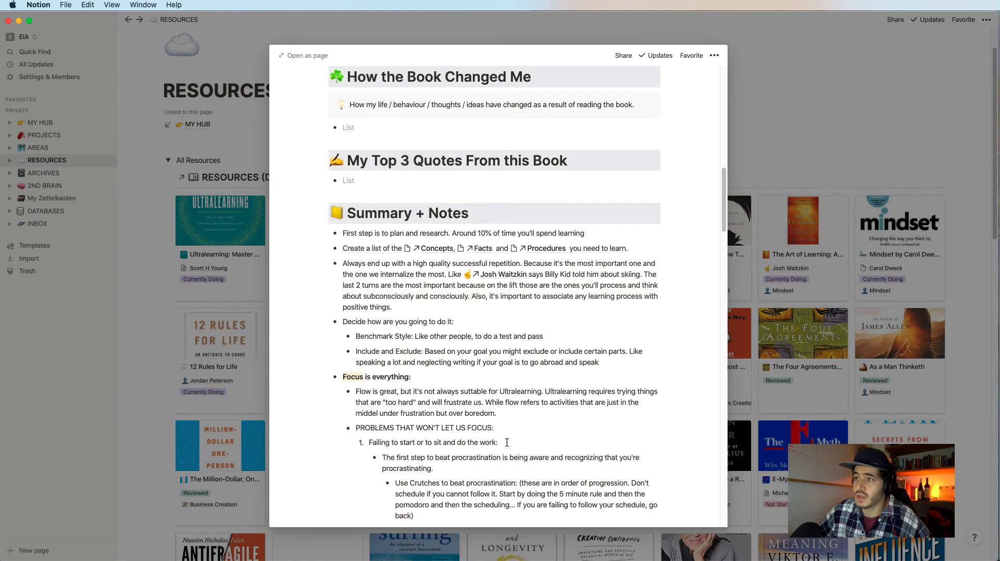
scroll(507, 441, "down", 3)
scroll(430, 399, "down", 10)
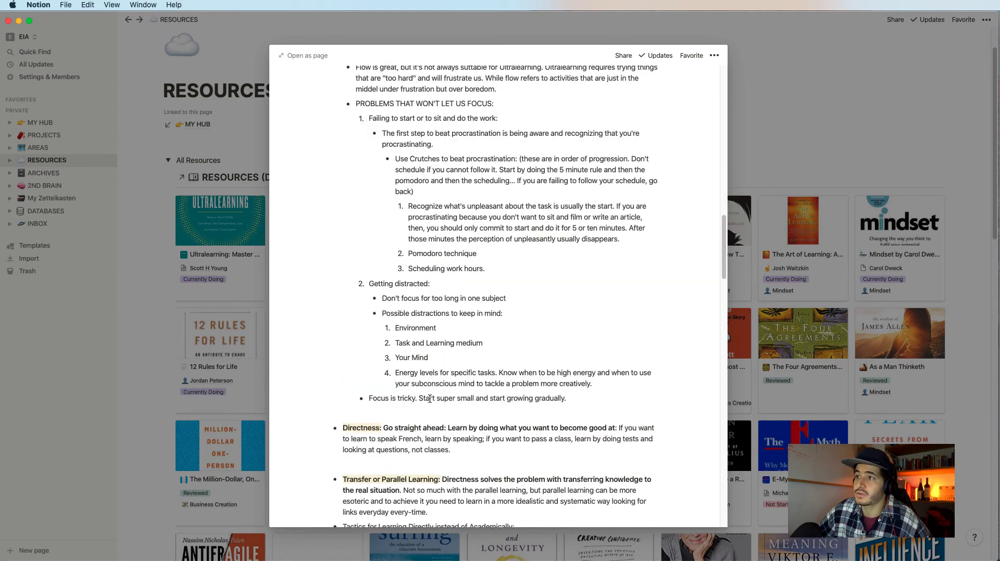
scroll(430, 399, "down", 12)
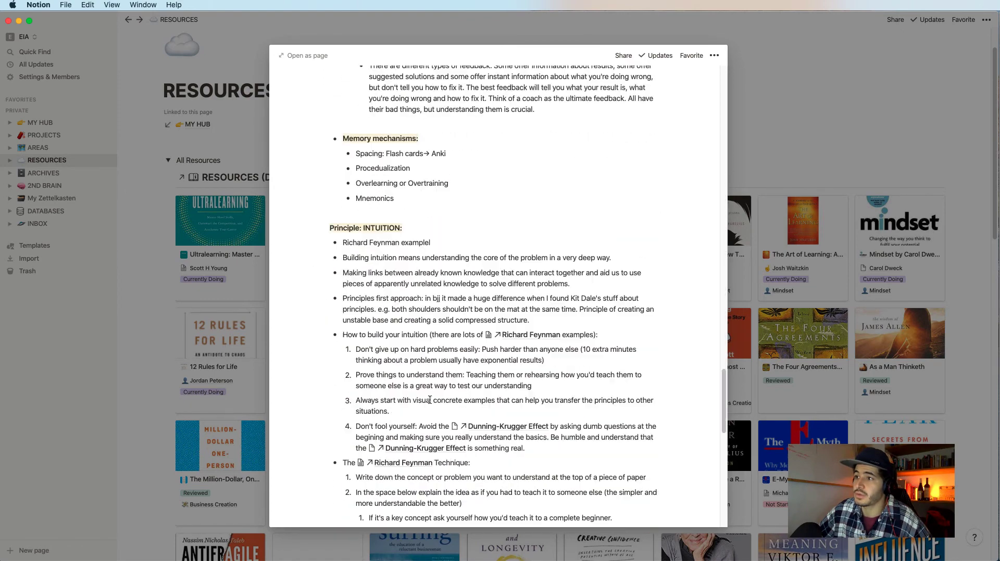
scroll(430, 399, "down", 10)
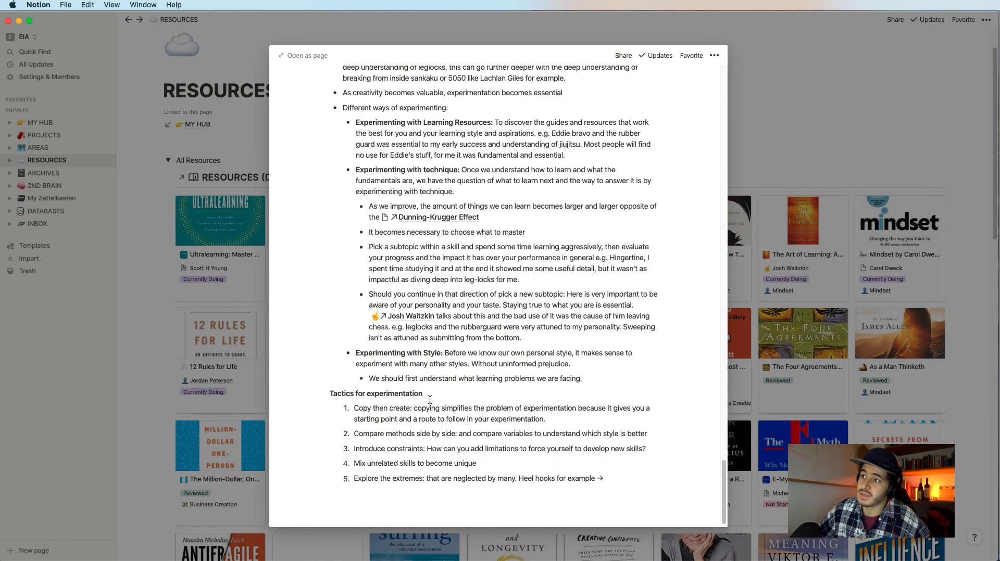
Step: Review the Ultralearning page's template sections, from The Book in 3 Sentences to Summary + Notes, and close the entry
scroll(430, 399, "up", 15)
scroll(429, 399, "up", 15)
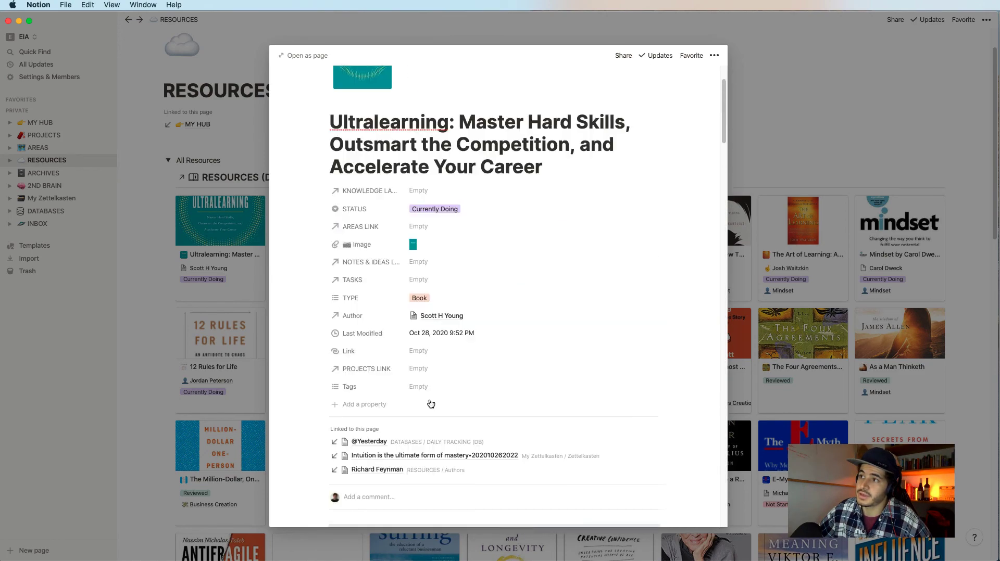
scroll(430, 404, "down", 2)
scroll(431, 404, "down", 8)
scroll(431, 404, "up", 4)
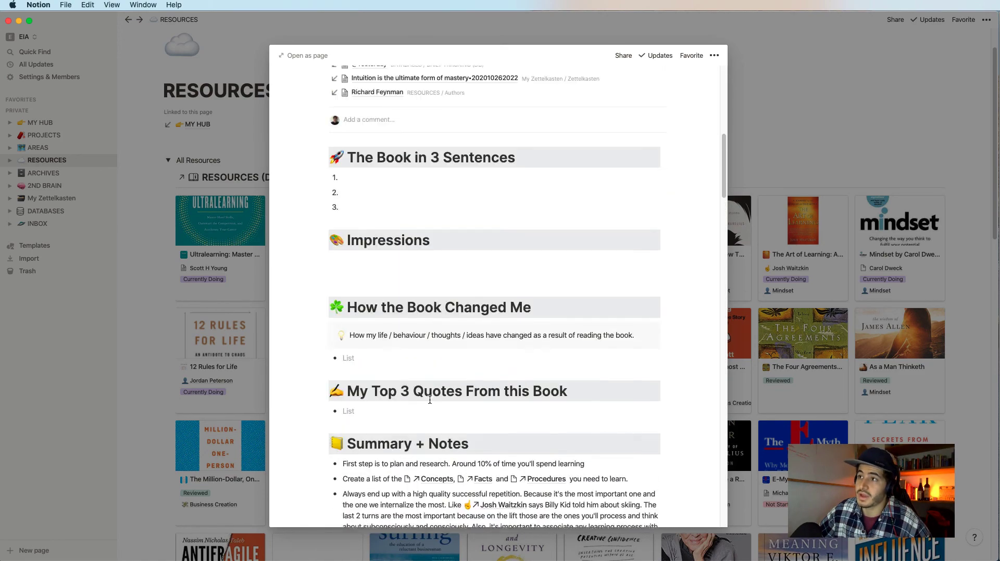
scroll(430, 403, "down", 1)
scroll(430, 403, "down", 3)
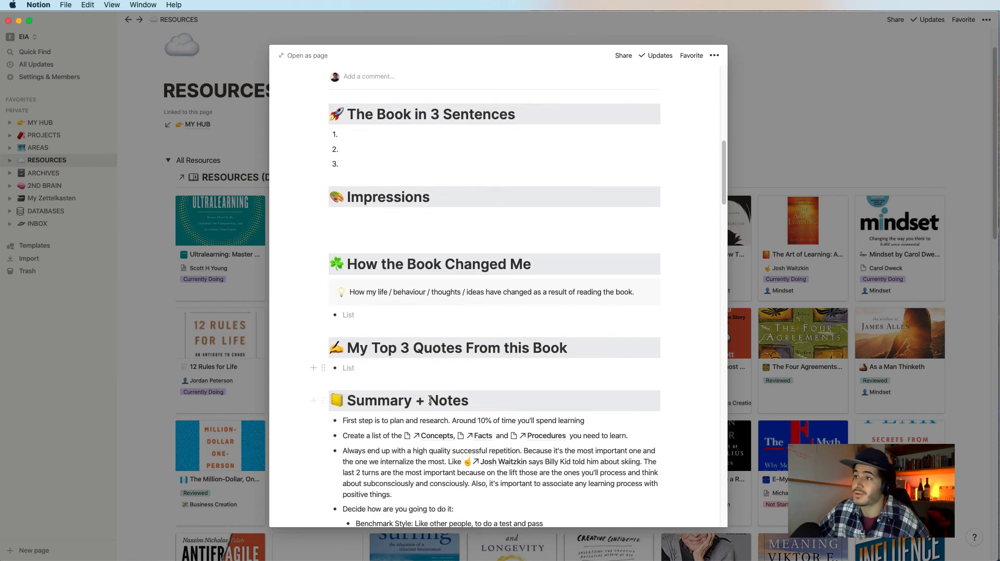
scroll(437, 369, "up", 2)
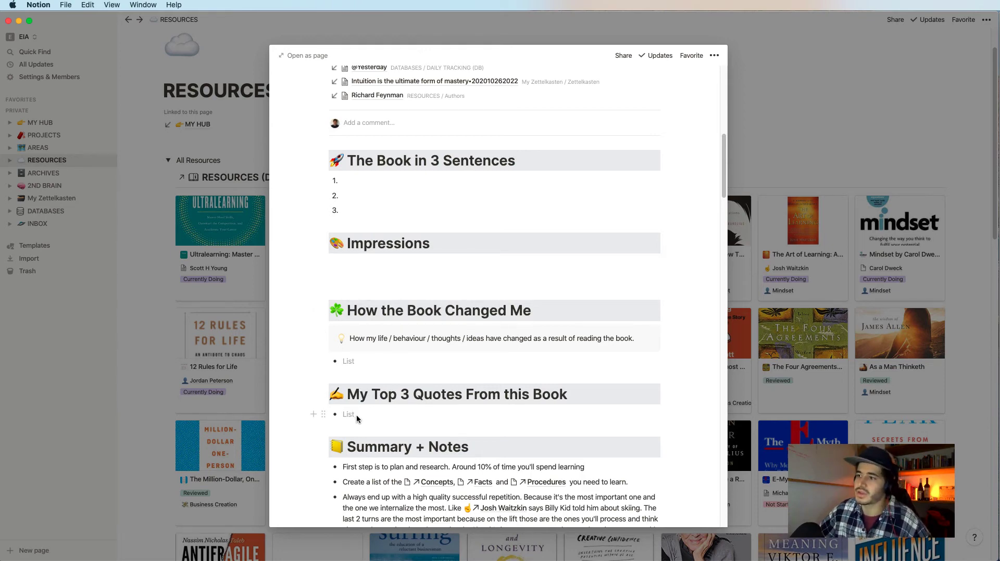
scroll(357, 415, "up", 10)
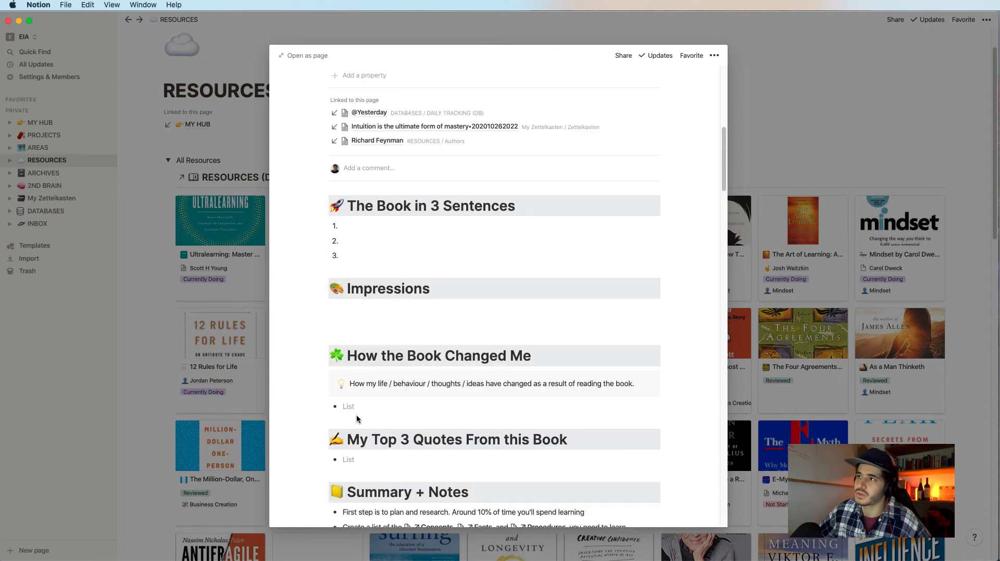
scroll(480, 318, "down", 8)
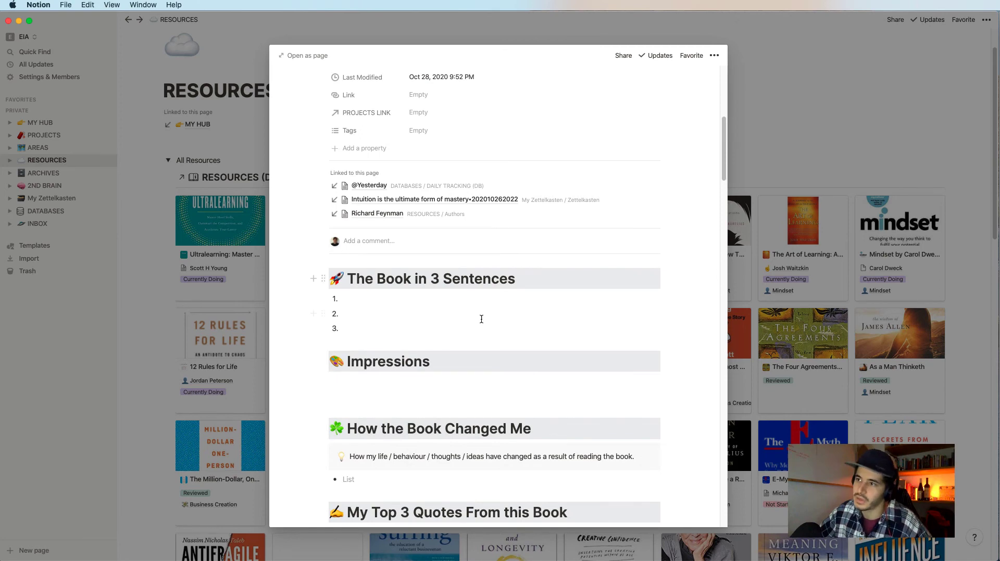
scroll(480, 322, "down", 3)
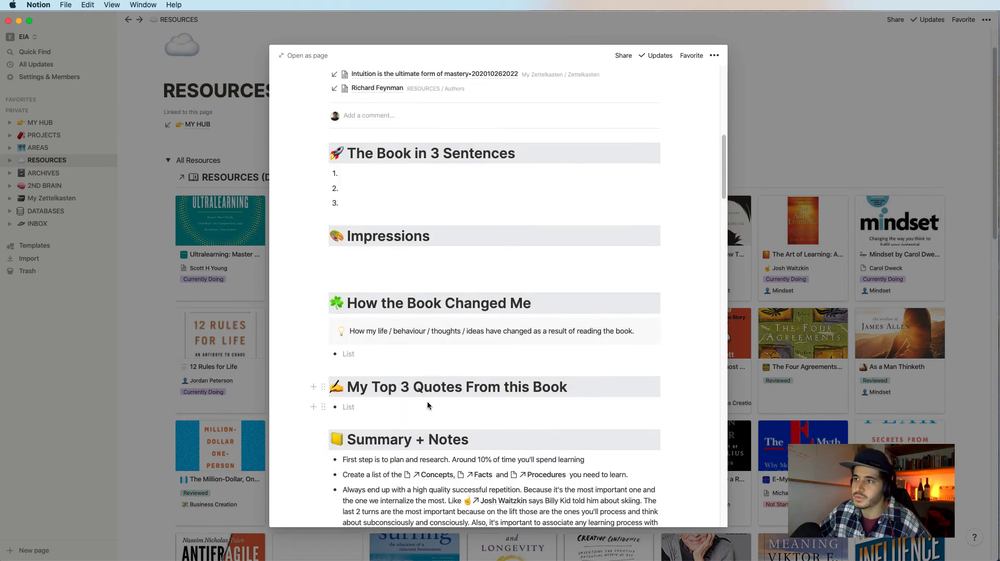
key("Escape")
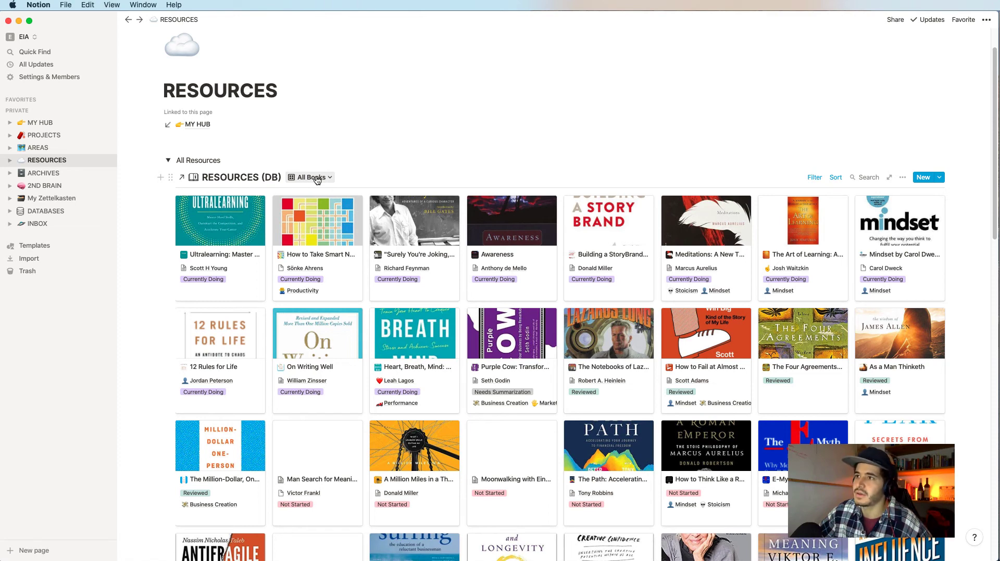
Step: Switch the Resources database to the ALL RESOURCES view and look over its full table of entries
left_click(316, 178)
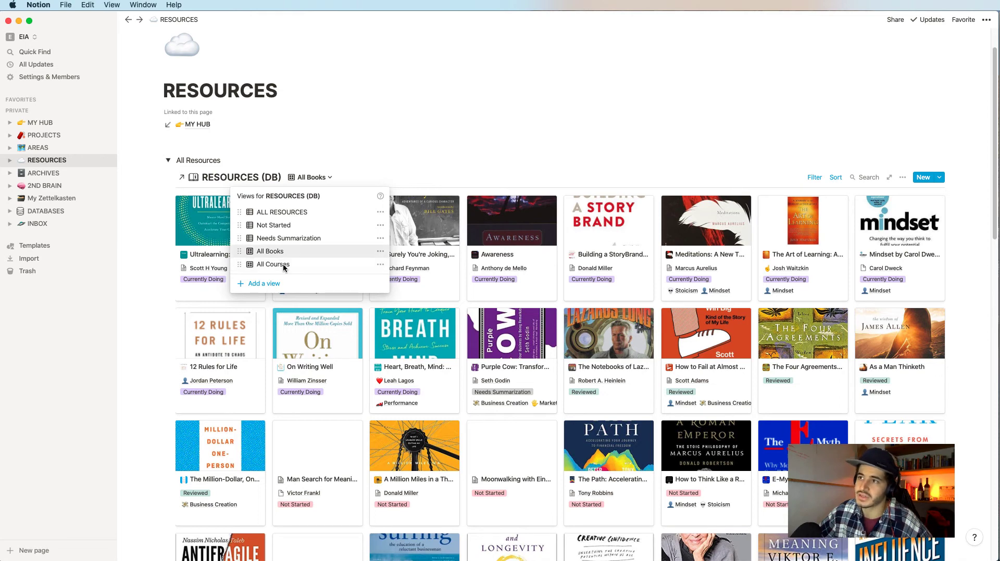
left_click(282, 212)
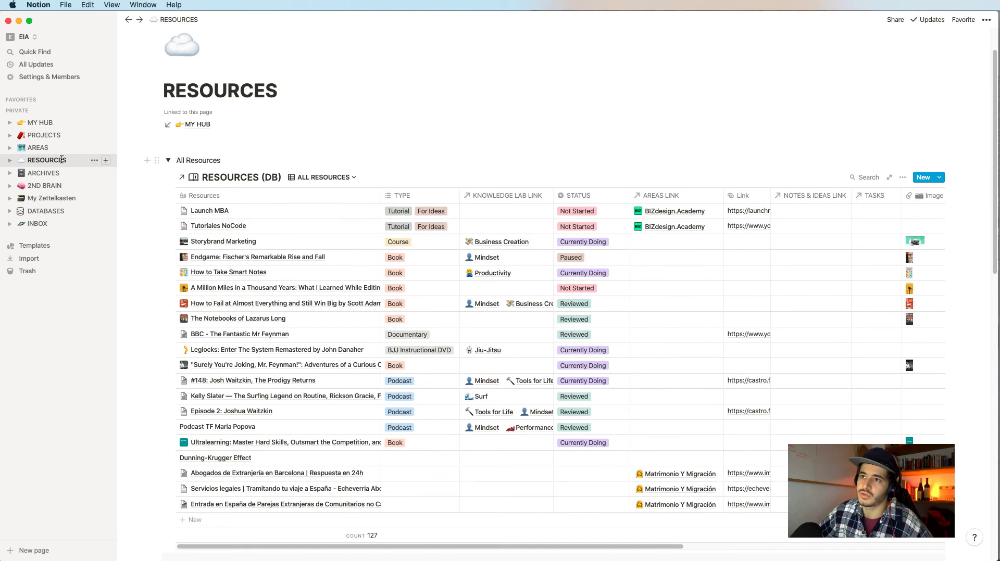
scroll(324, 366, "down", 3)
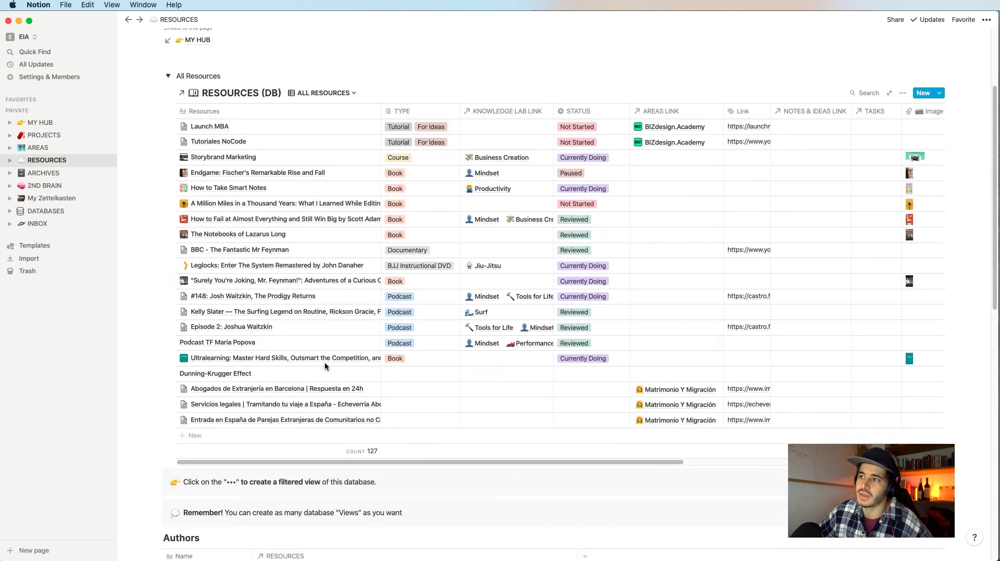
scroll(325, 366, "up", 3)
scroll(324, 362, "up", 2)
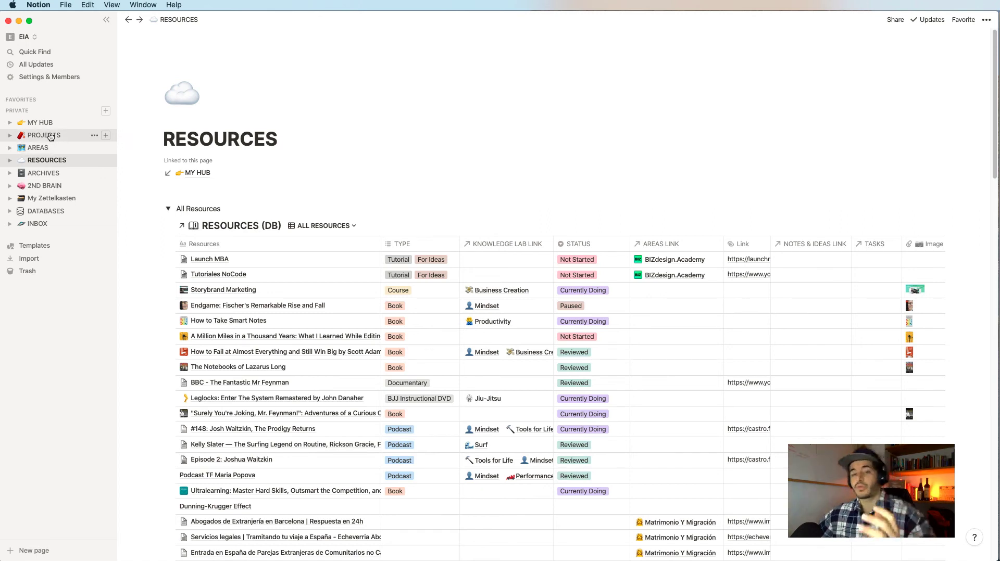
Step: On the 2ND BRAIN page, collapse the Courses section and expand the Podcasts section under Knowledge Sources
left_click(59, 185)
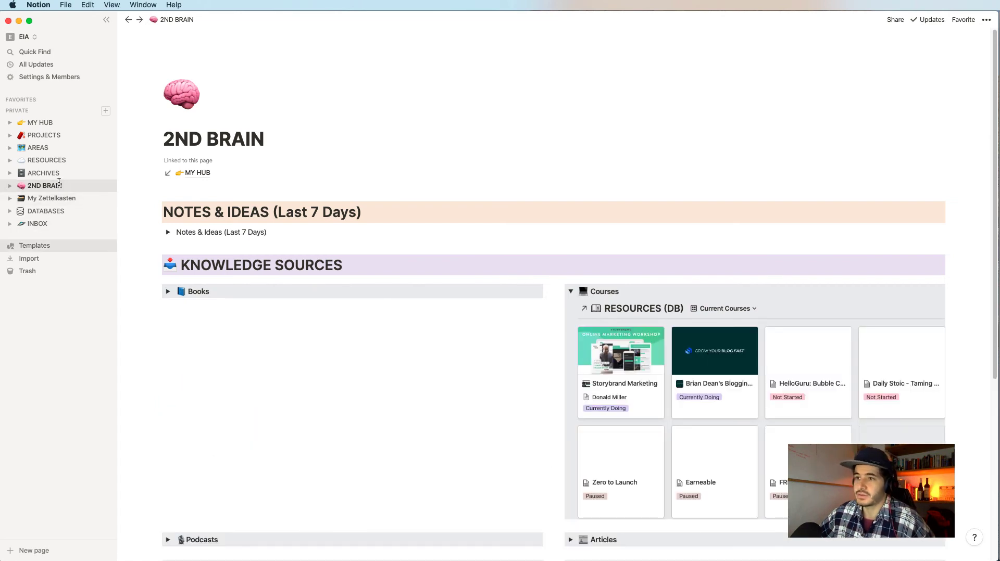
left_click(570, 293)
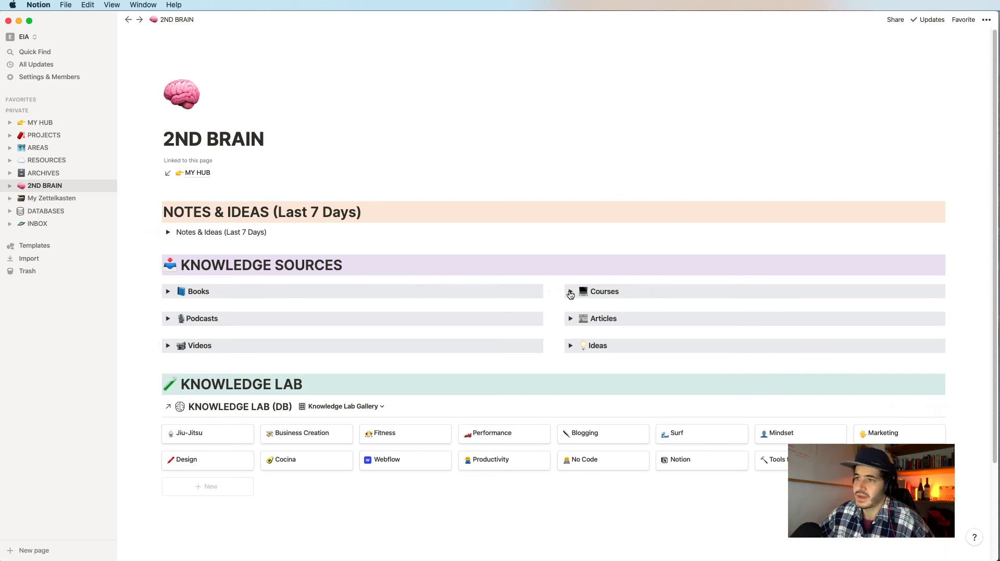
left_click(168, 318)
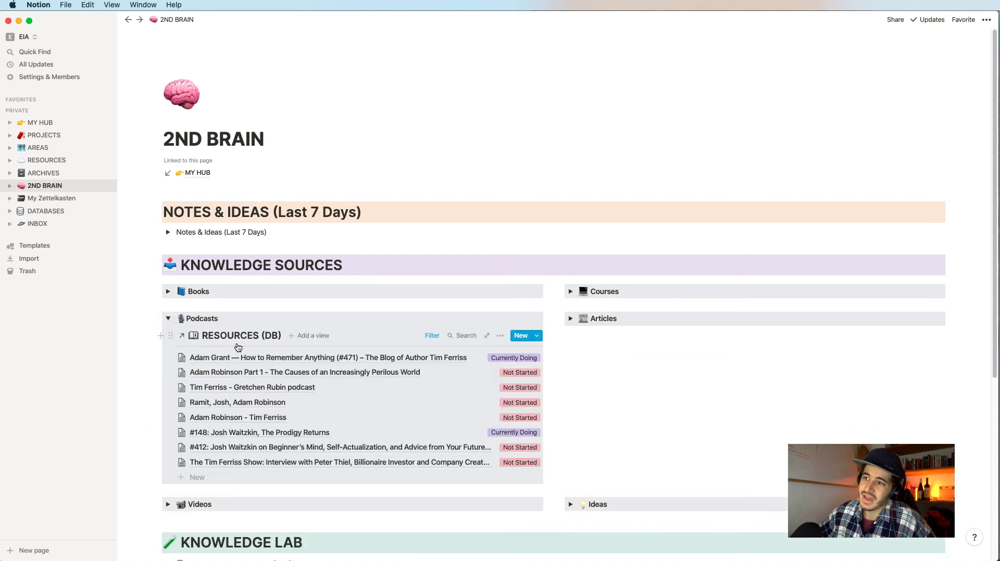
Step: Expand the Books section, look through its gallery, and check the filter rules of the Recent Books Gallery view
left_click(167, 291)
scroll(255, 425, "down", 1)
scroll(255, 425, "down", 8)
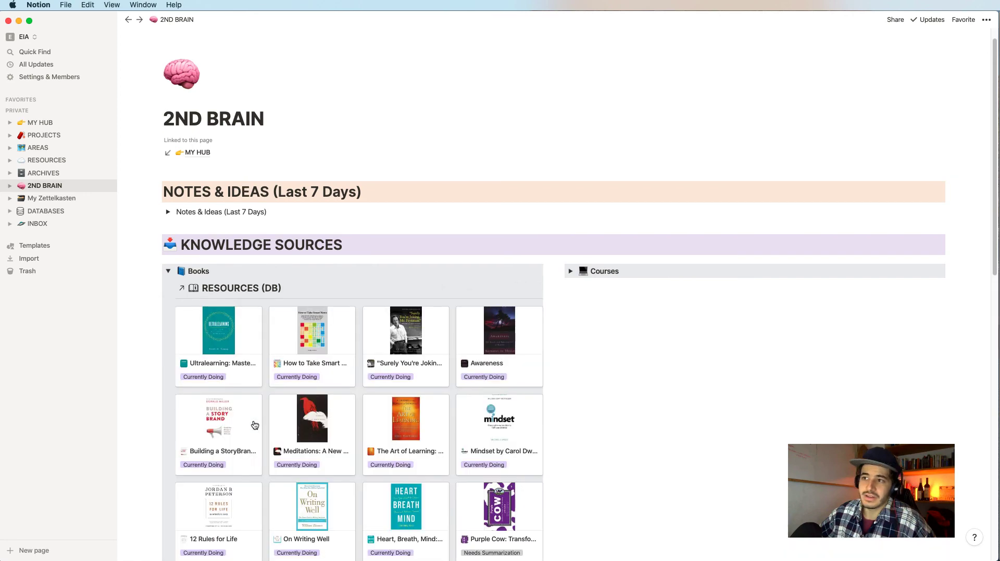
scroll(255, 425, "down", 1)
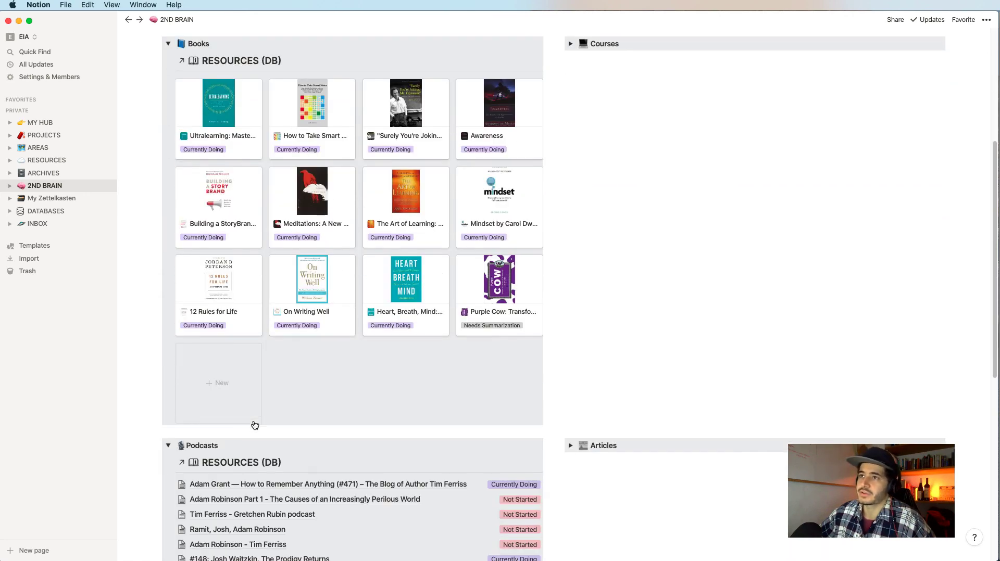
scroll(254, 425, "up", 1)
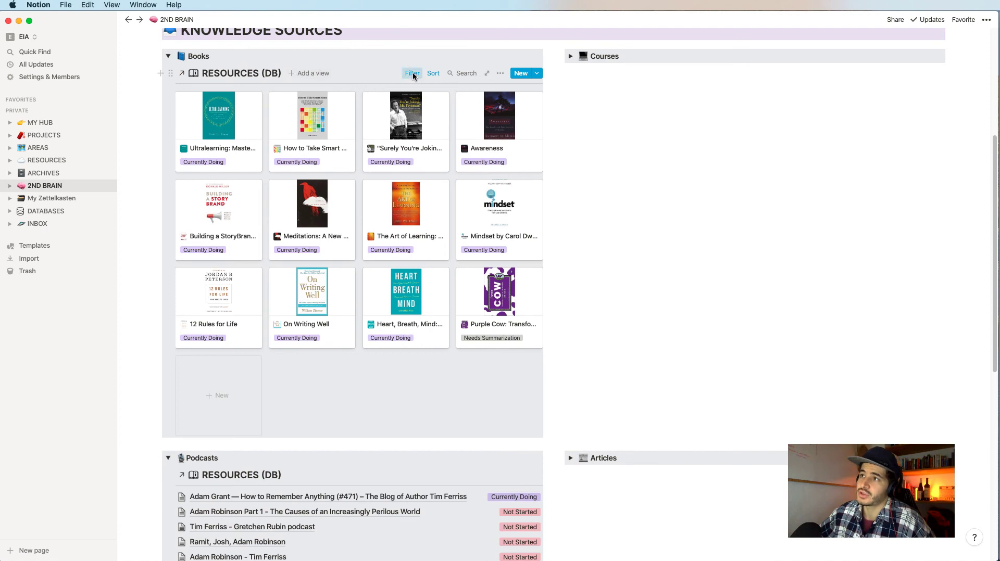
left_click(413, 73)
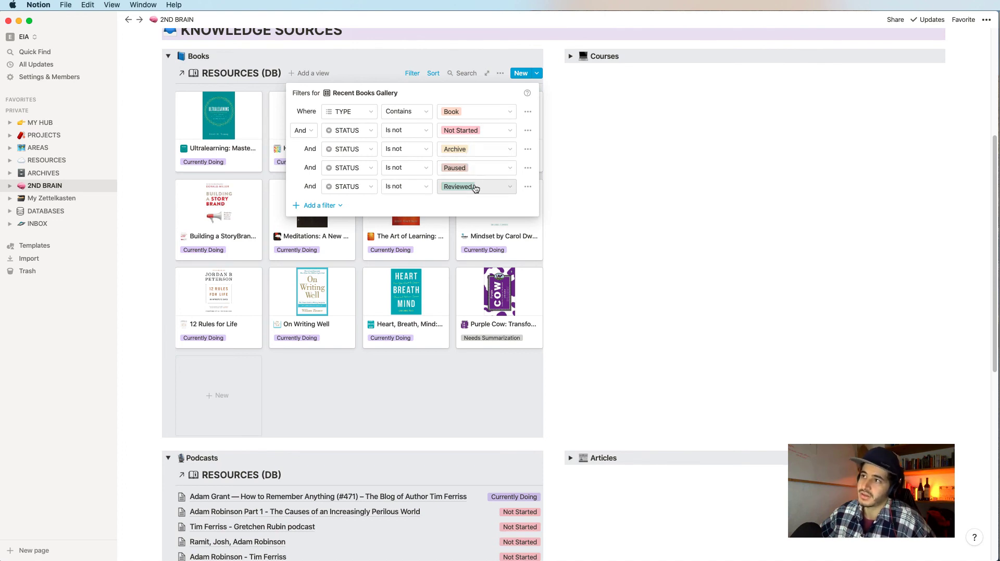
left_click(330, 446)
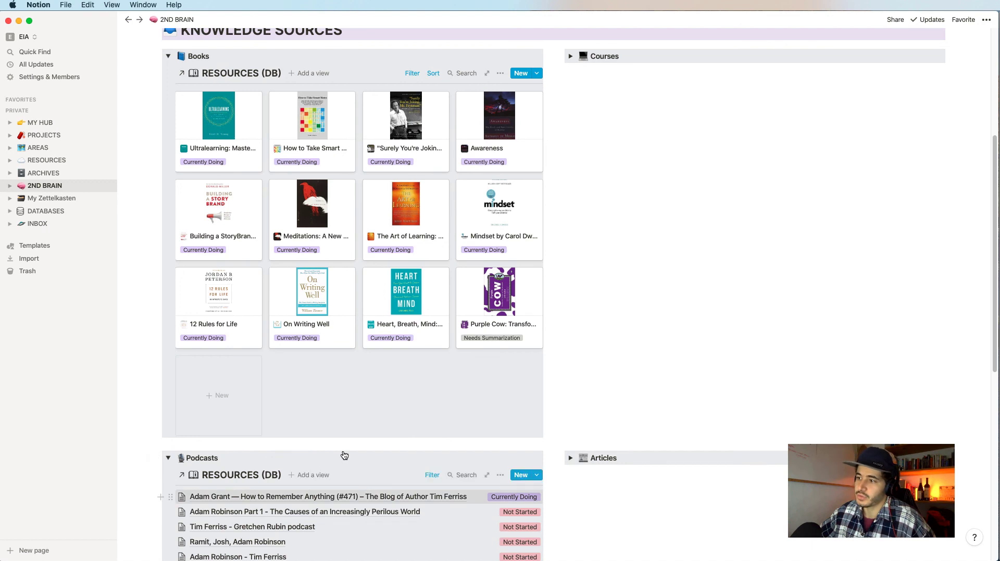
Step: Check the filter rules of the Podcasts List View, close them, and look over the listed podcasts
left_click(433, 476)
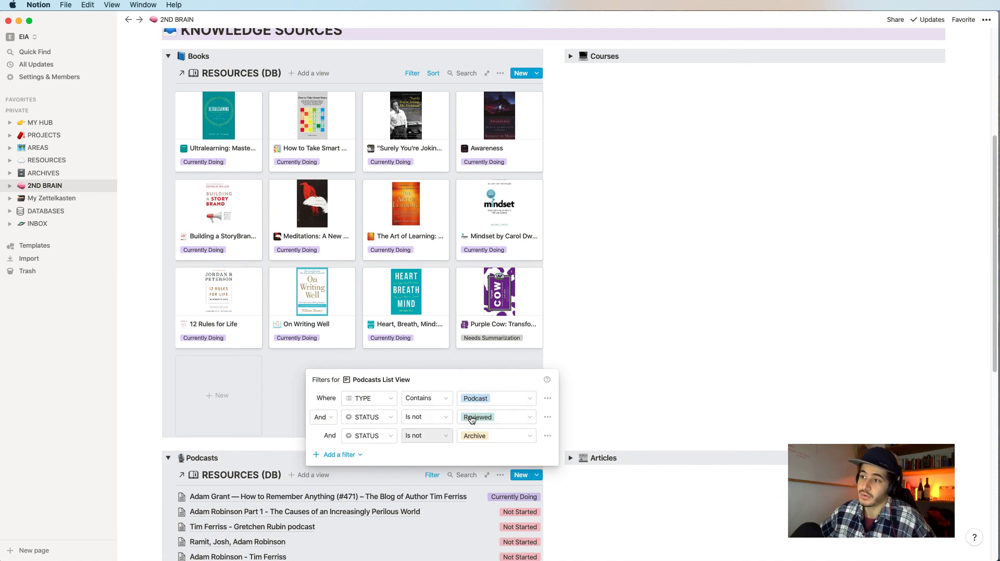
left_click(251, 461)
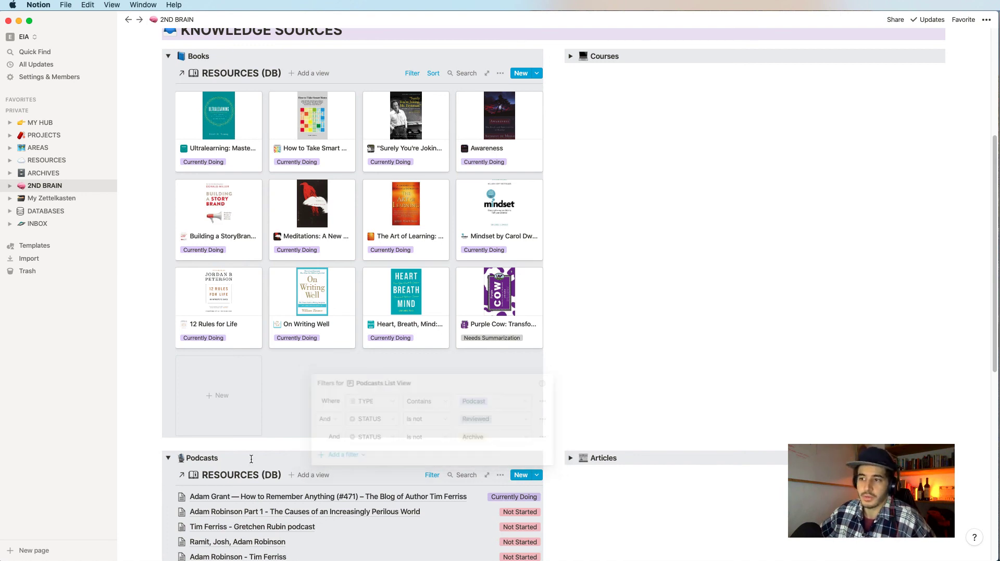
scroll(258, 464, "down", 5)
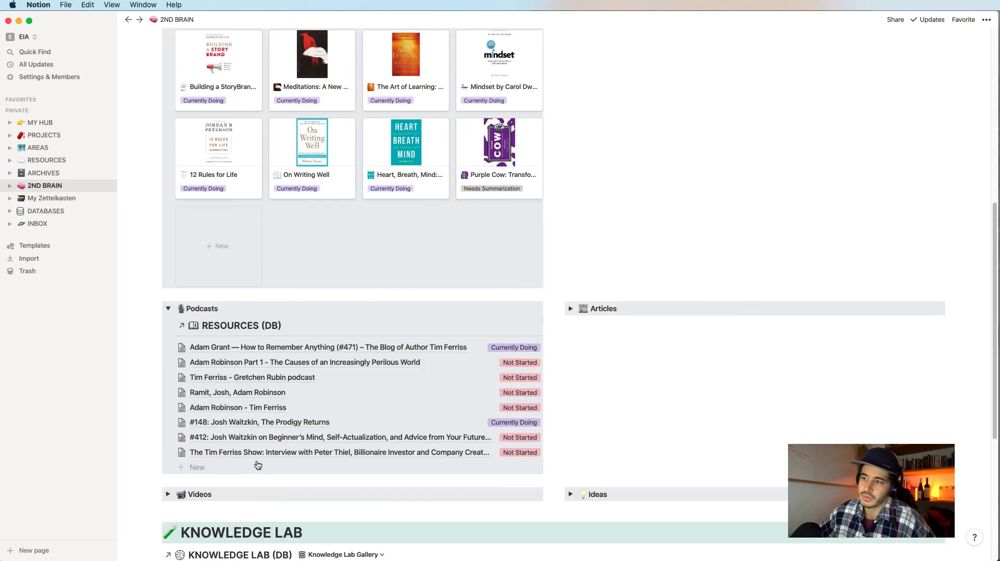
Step: Collapse the Podcasts and Books sections under Knowledge Sources
left_click(168, 316)
scroll(167, 314, "up", 5)
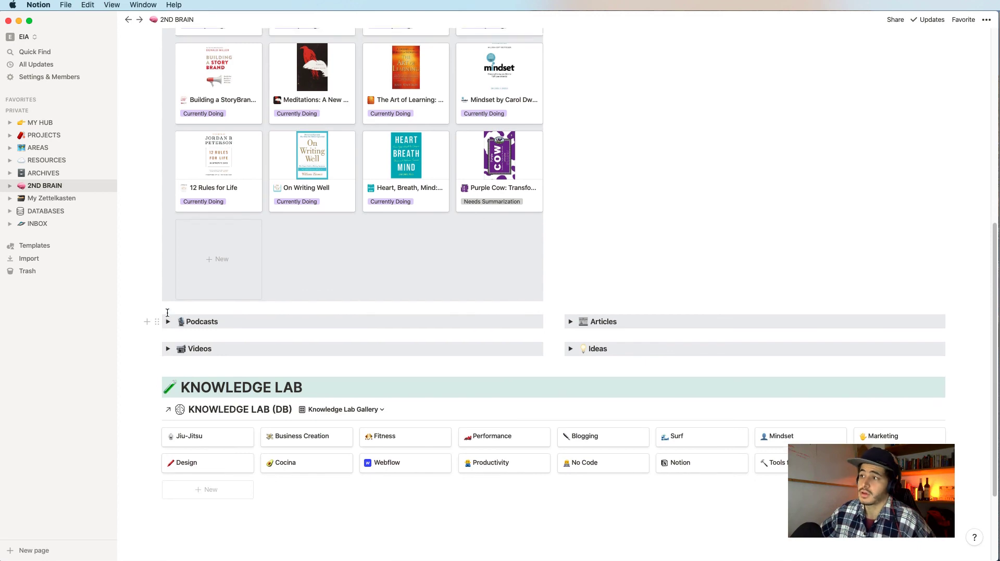
scroll(167, 313, "up", 2)
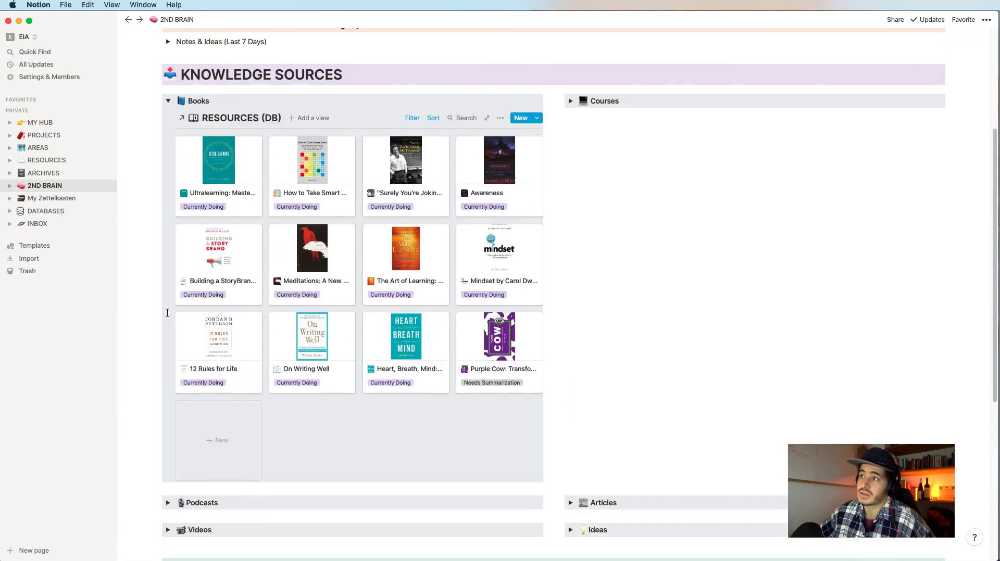
left_click(168, 100)
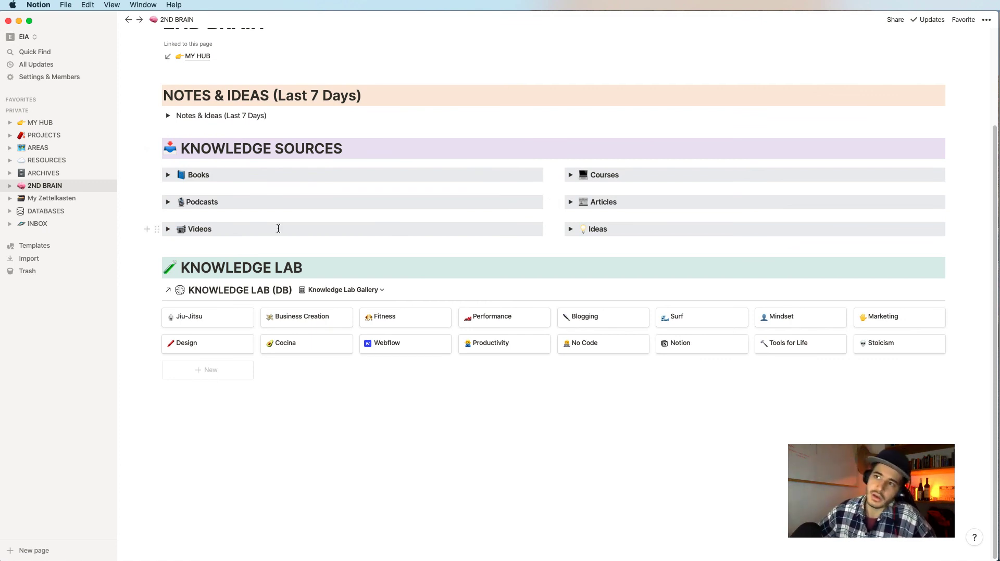
Step: Expand the Podcasts section again to review the status of each podcast, and collapse it
left_click(168, 202)
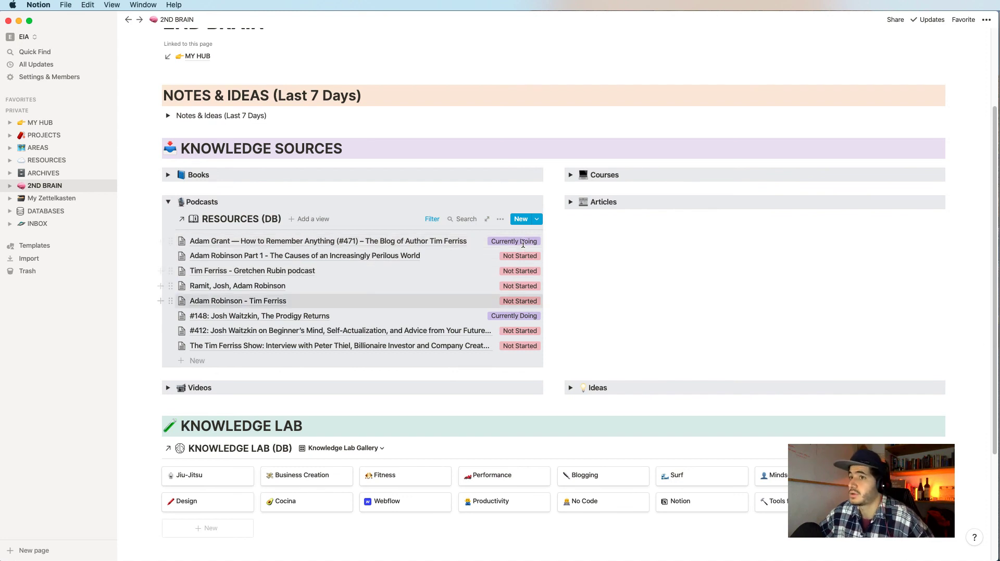
left_click(169, 203)
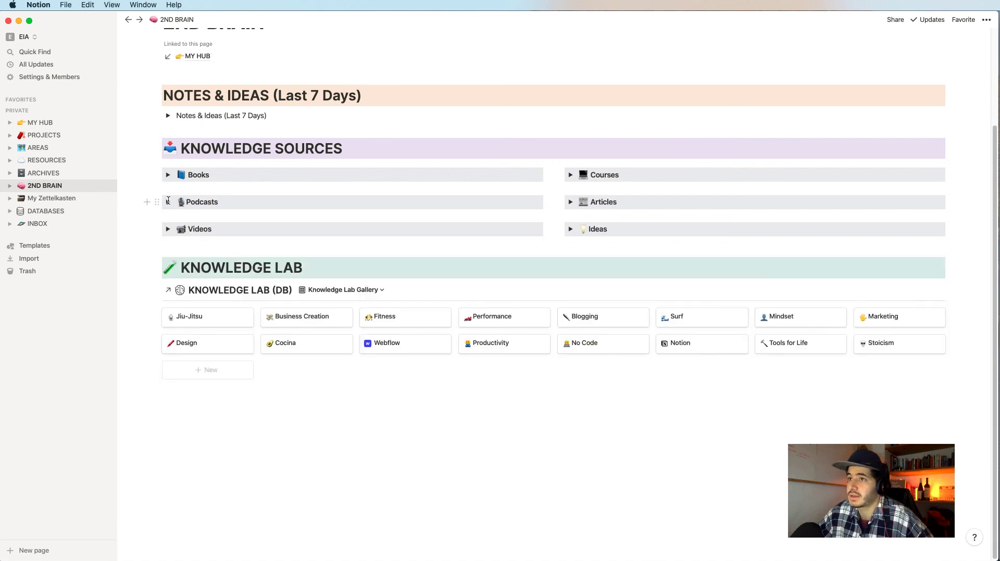
scroll(490, 352, "up", 3)
scroll(490, 355, "up", 2)
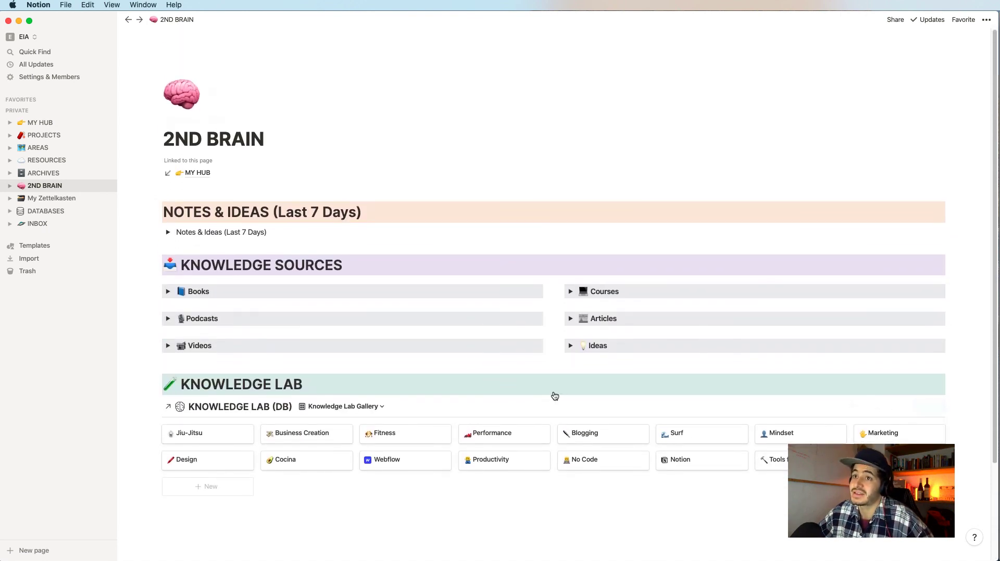
Step: Return to the RESOURCES page
left_click(47, 161)
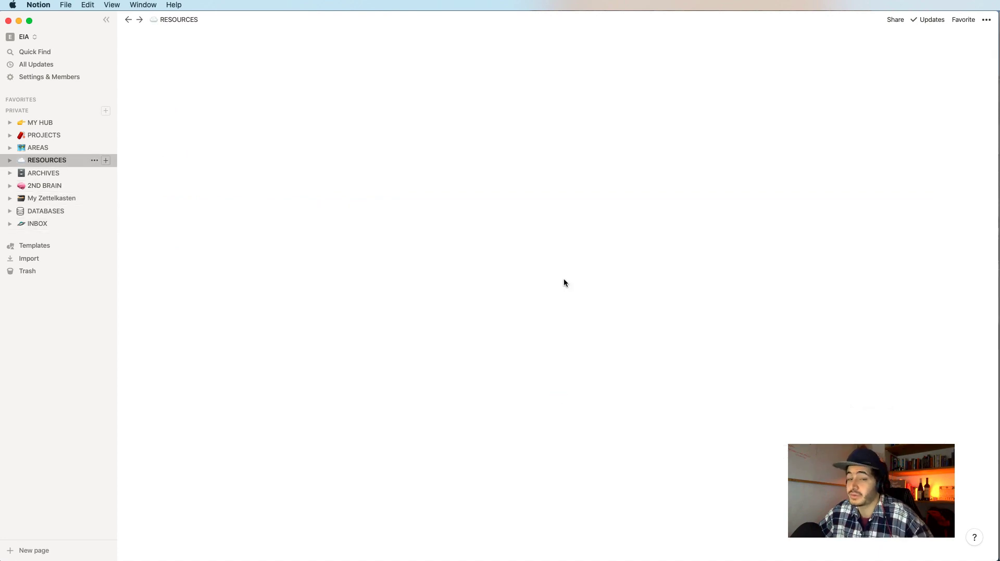